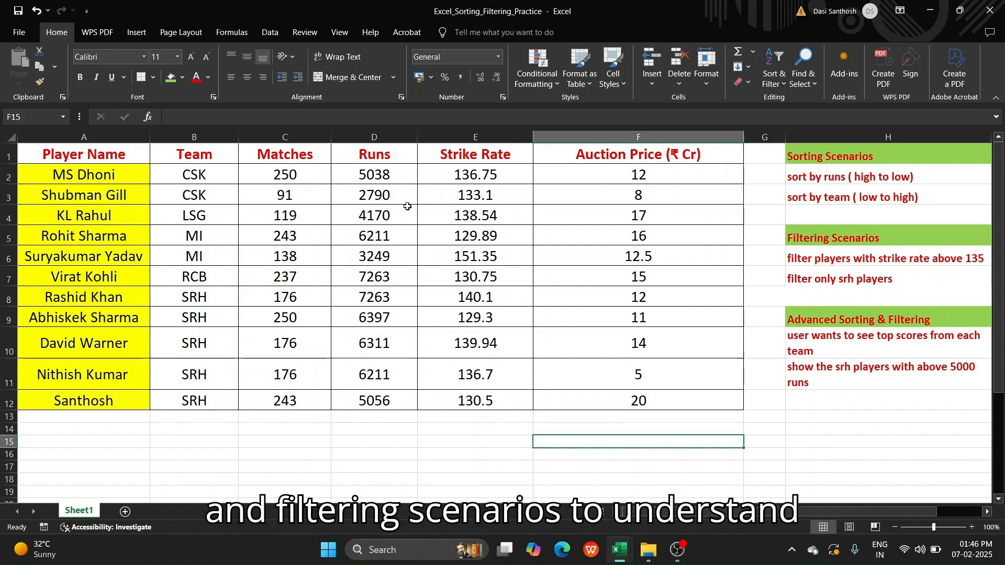
Step: Sort the player table by the Runs column from highest to lowest
left_click(829, 156)
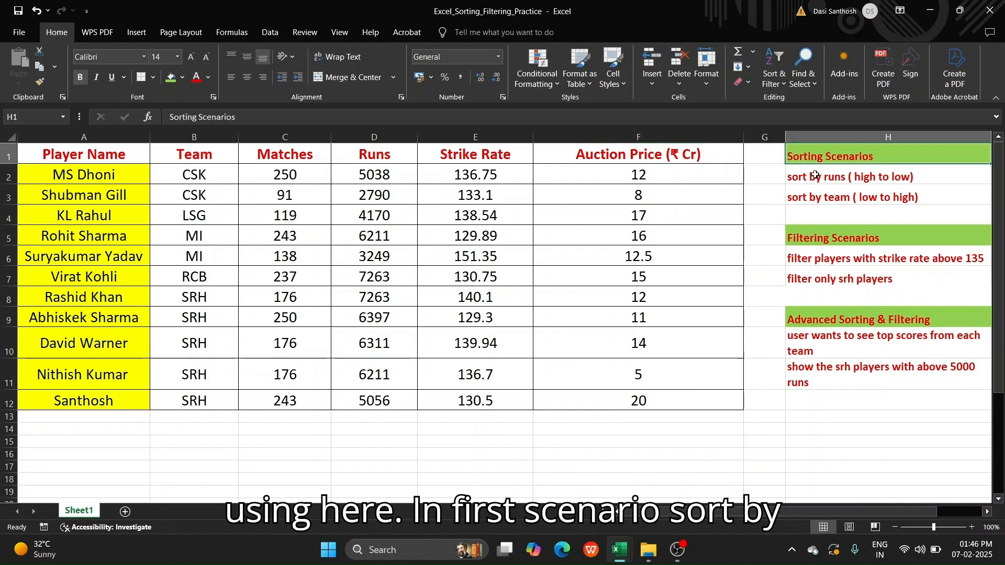
left_click(815, 176)
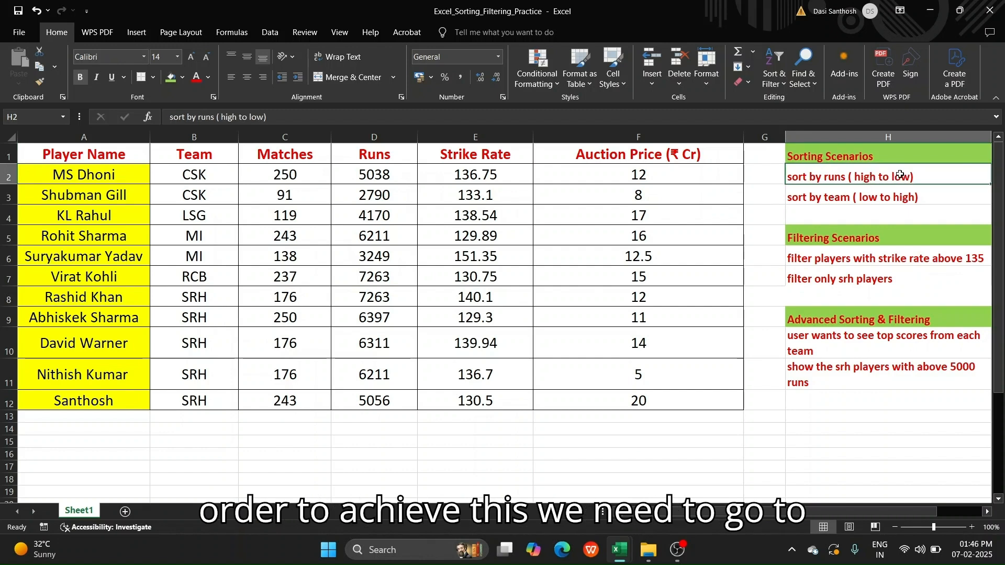
left_click(389, 154)
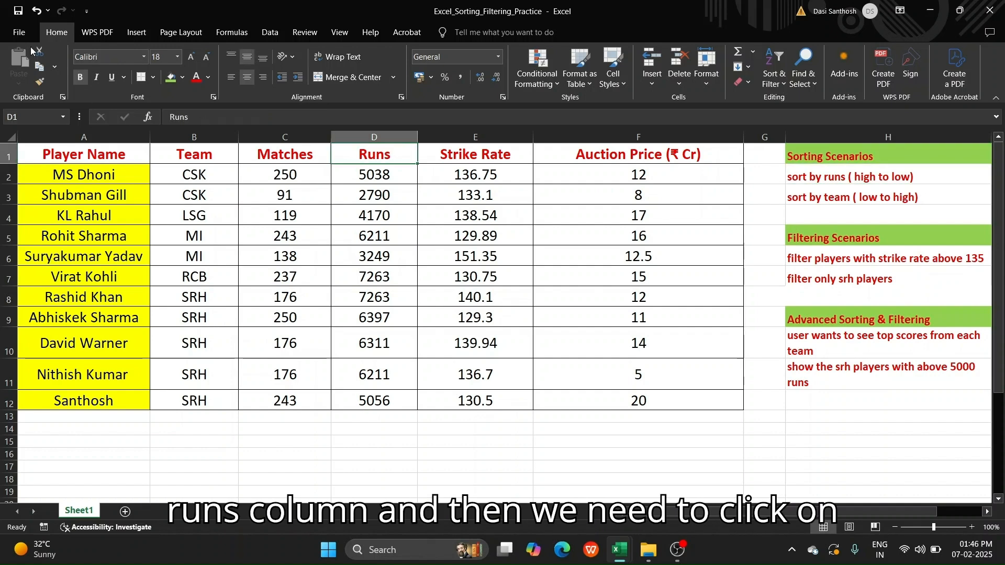
left_click(774, 76)
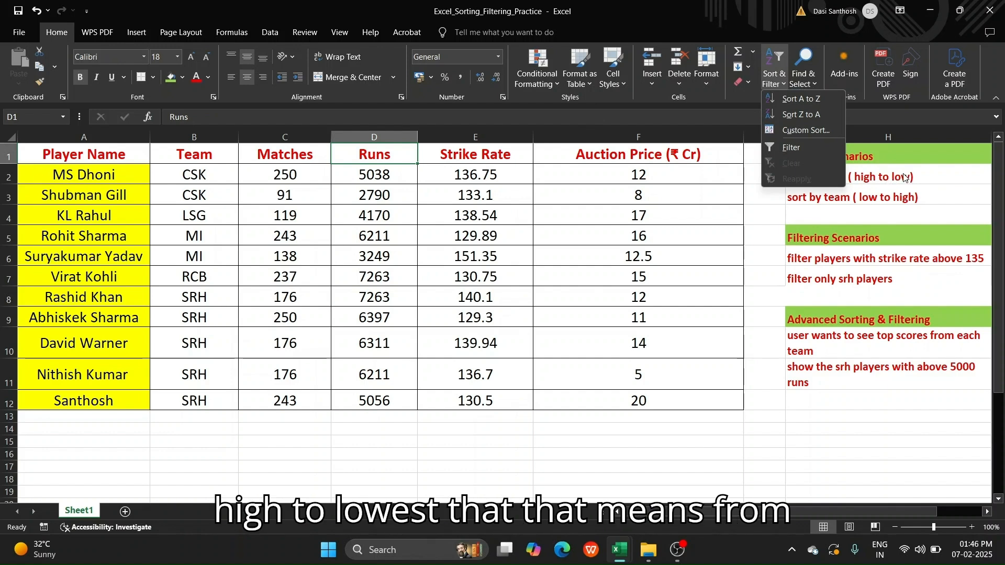
left_click(798, 115)
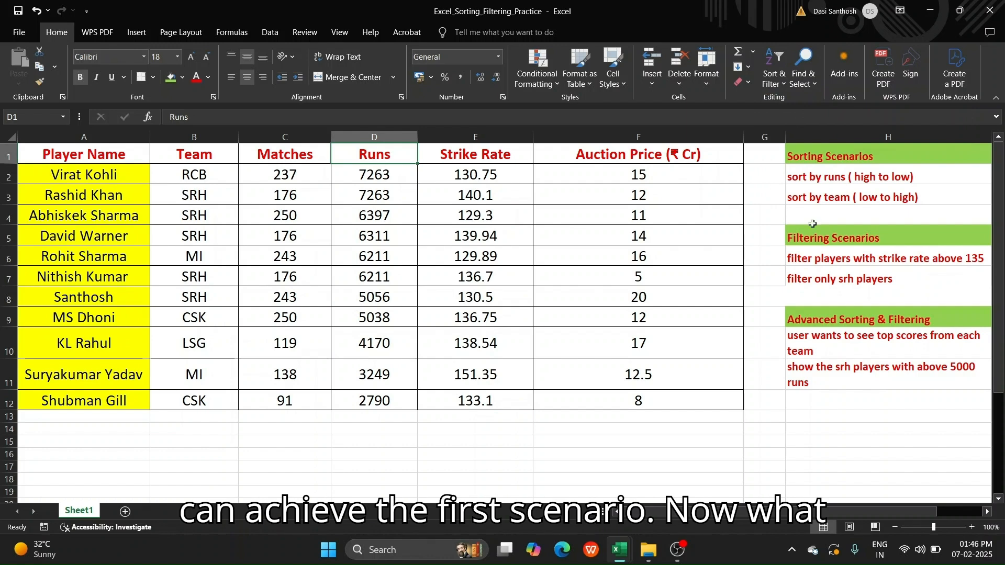
Step: Sort the player table by the Team column from A to Z
left_click(845, 198)
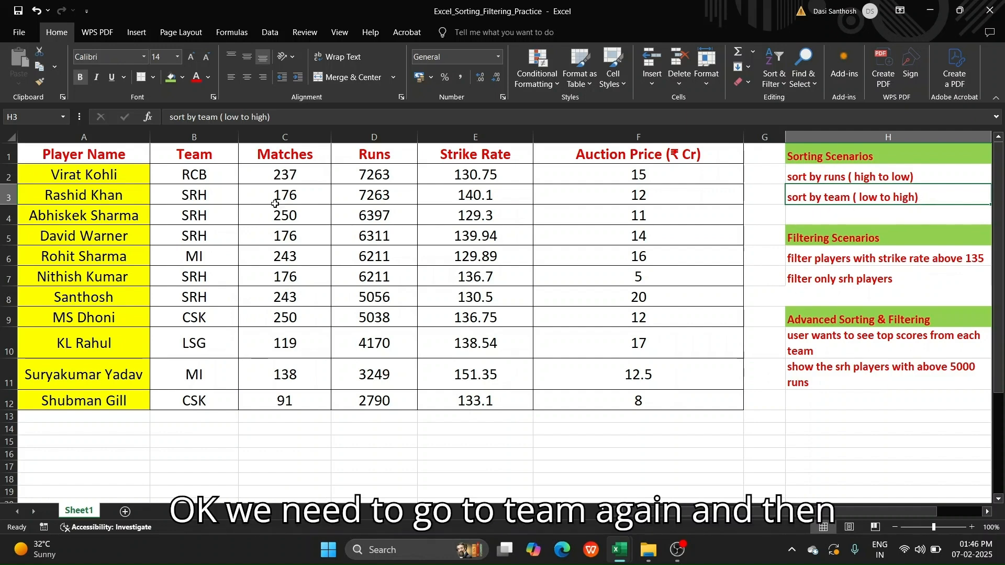
double_click(210, 154)
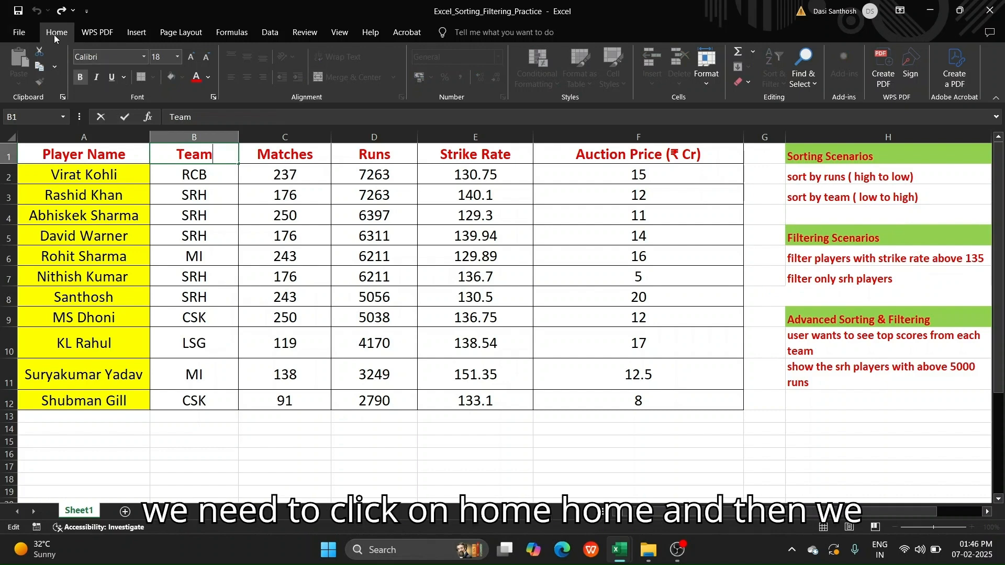
left_click(285, 256)
left_click(205, 153)
left_click(786, 86)
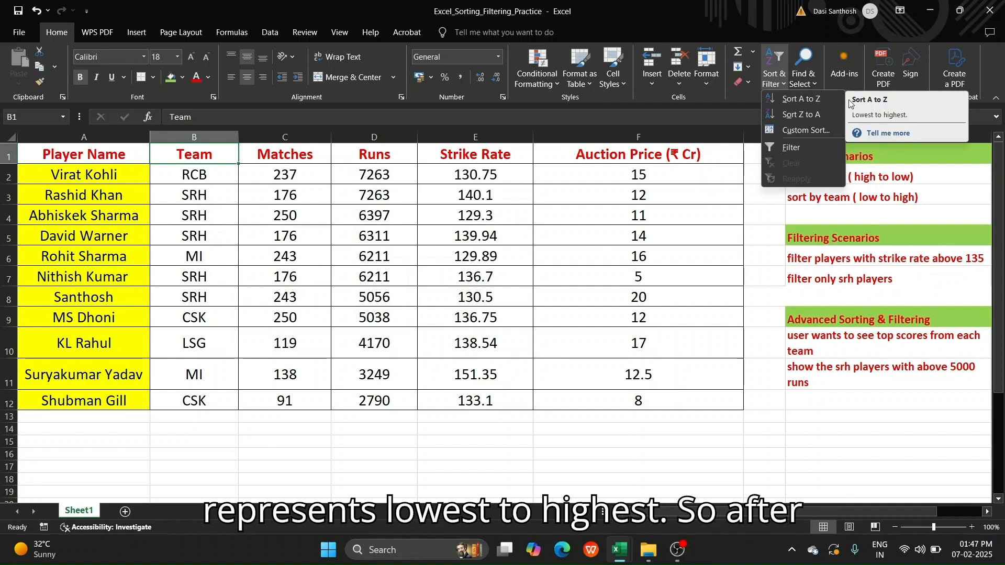
left_click(819, 99)
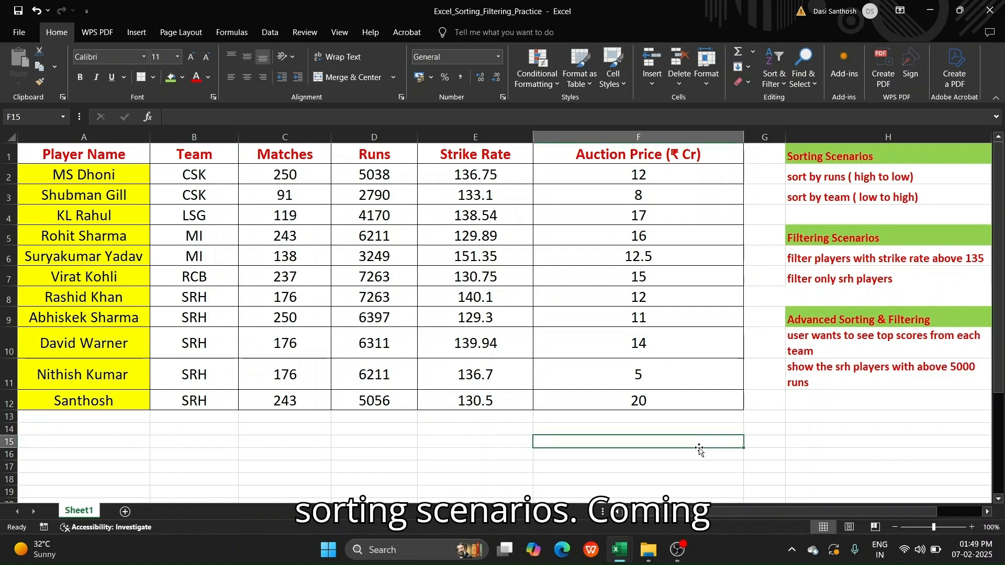
Step: Turn on filters for the player table's headers and review the Player Name filter list, keeping every player selected
left_click(837, 231)
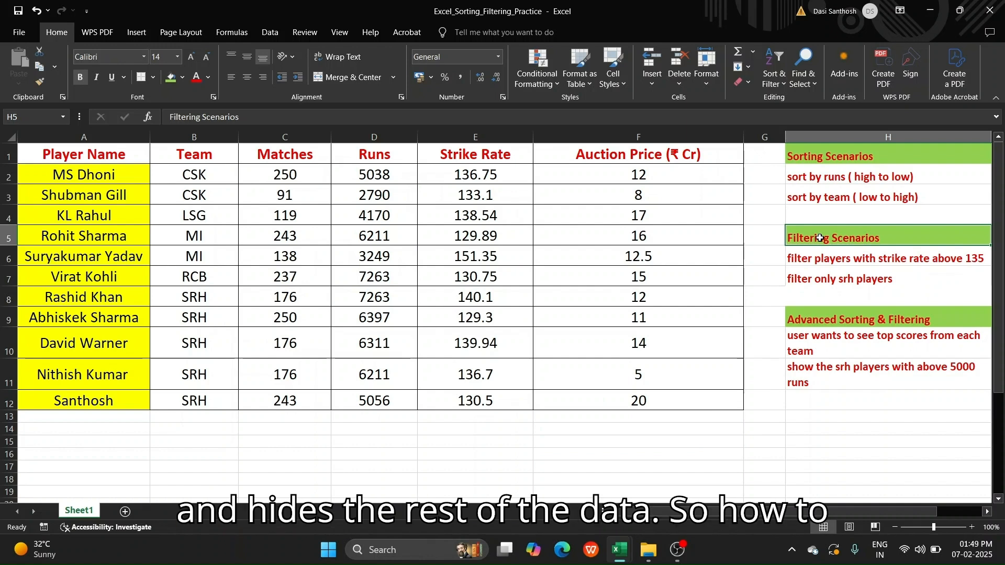
left_click(136, 154)
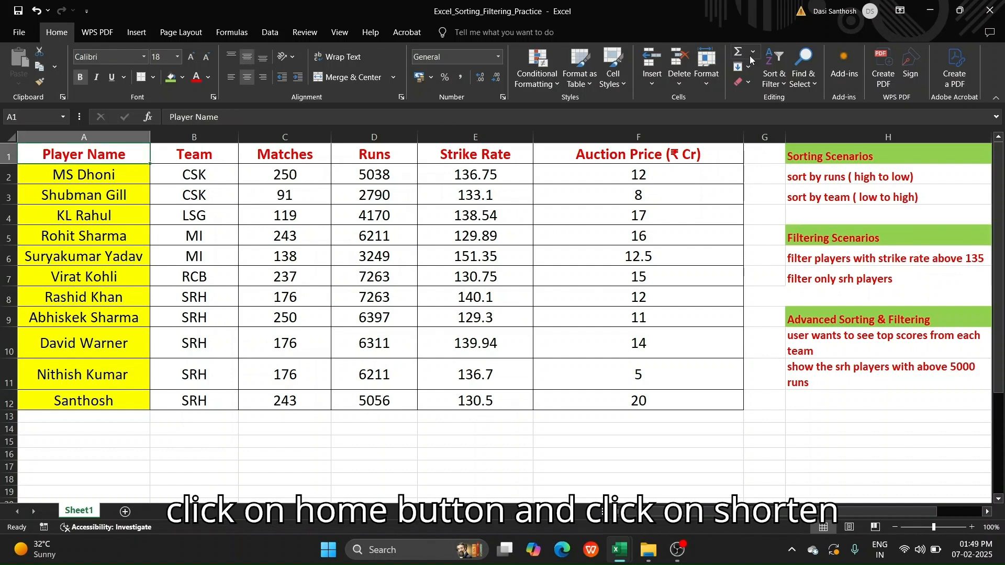
left_click(774, 76)
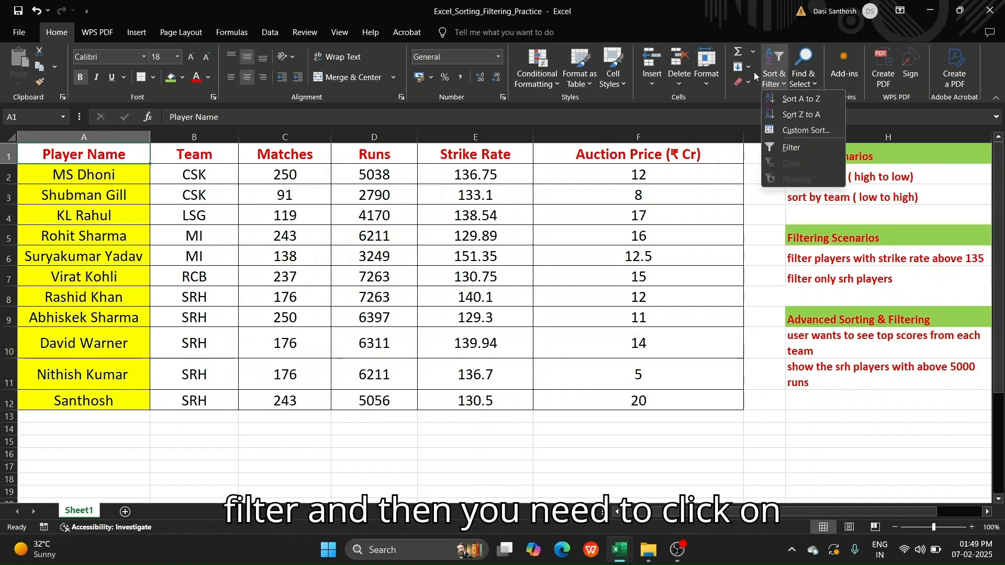
left_click(783, 147)
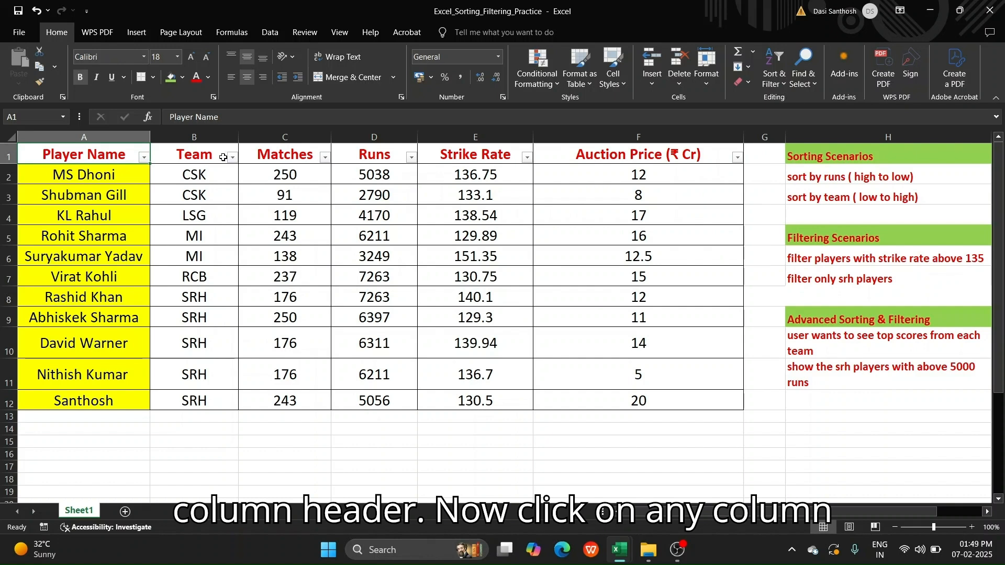
left_click(143, 158)
scroll(95, 343, "down", 1)
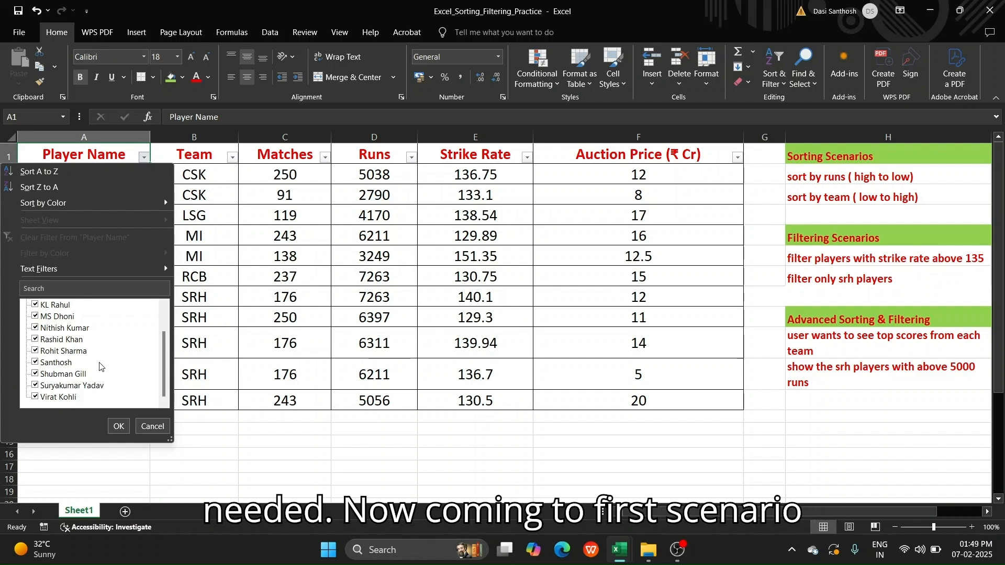
left_click(117, 425)
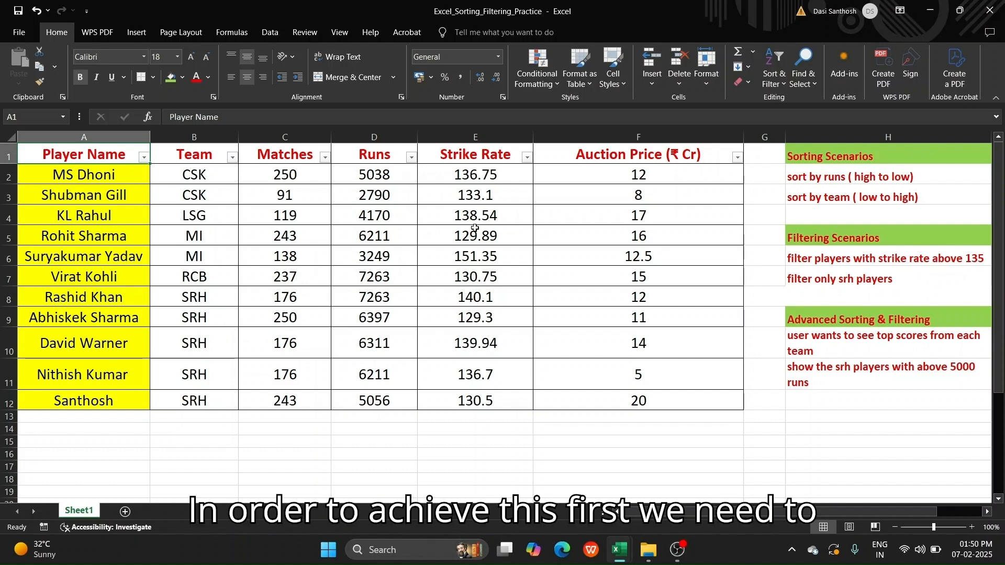
Step: Filter the Strike Rate column to values greater than 135, and undo that filter
left_click(527, 158)
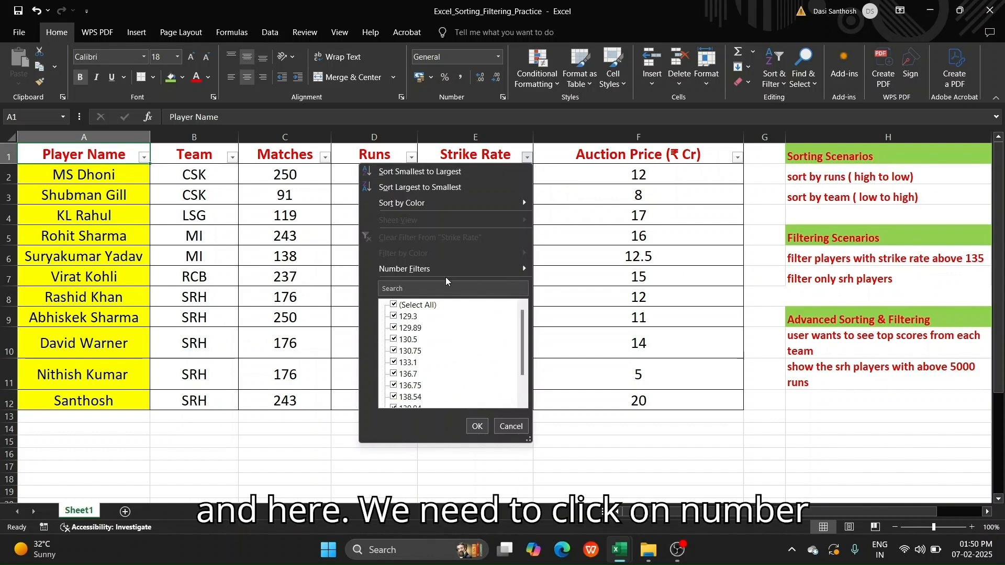
left_click(432, 272)
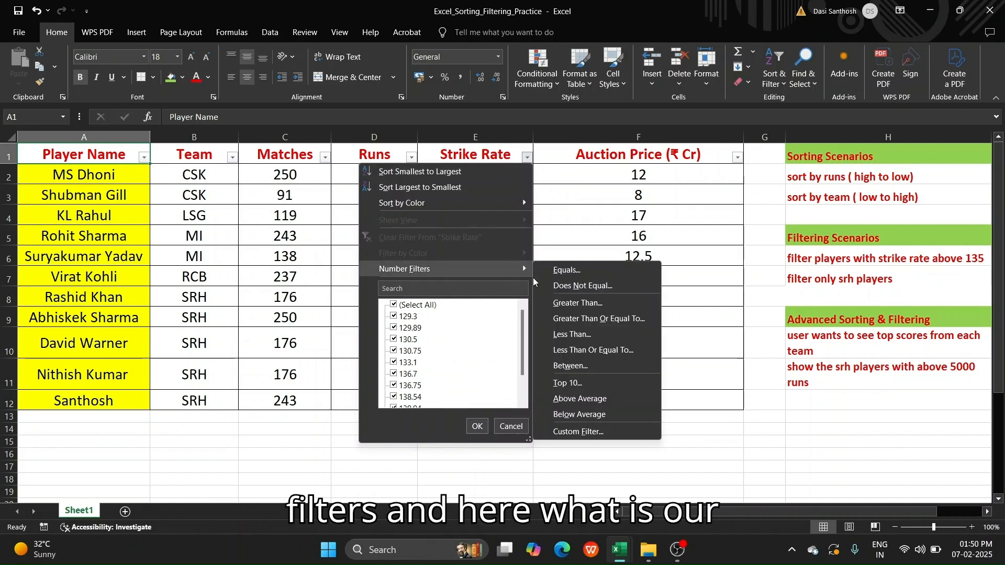
left_click(582, 303)
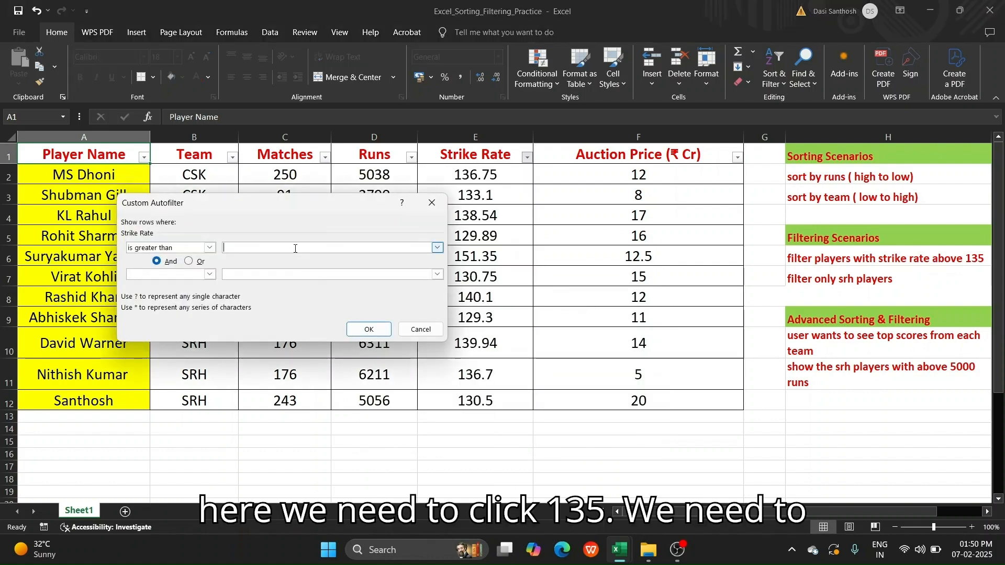
type("135")
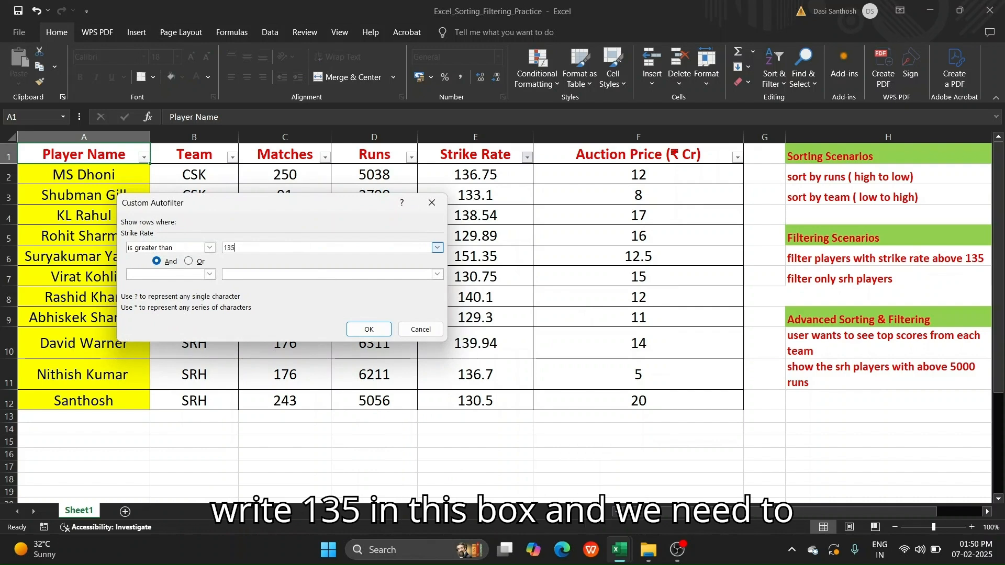
left_click(373, 329)
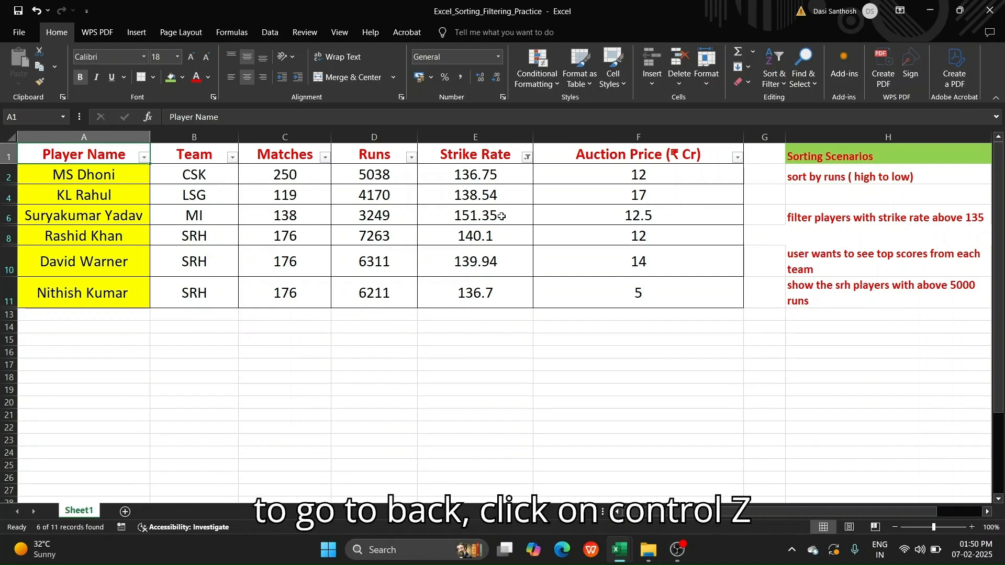
key("ctrl+z")
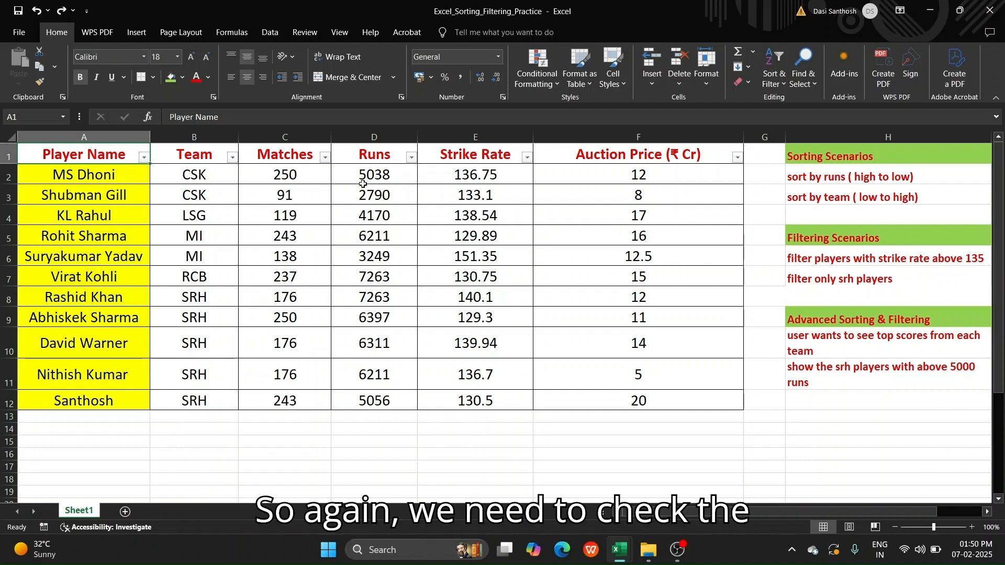
Step: Filter the Team column to show only SRH players
left_click(207, 156)
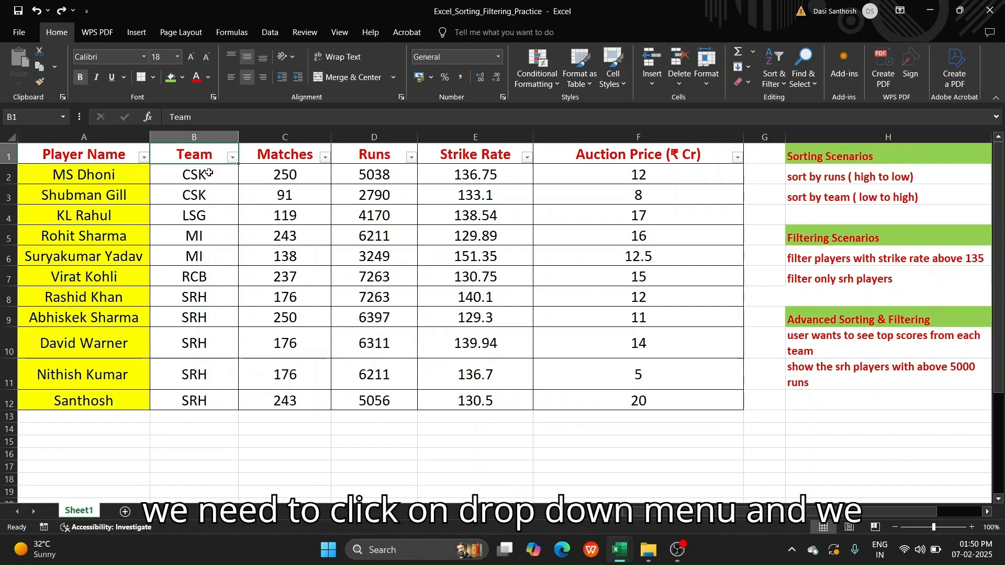
left_click(232, 158)
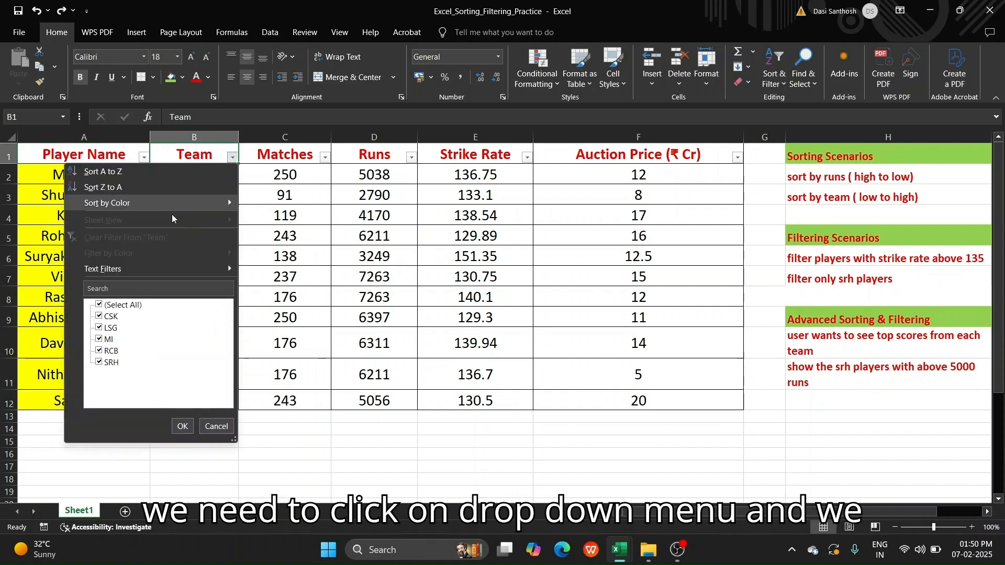
left_click(100, 305)
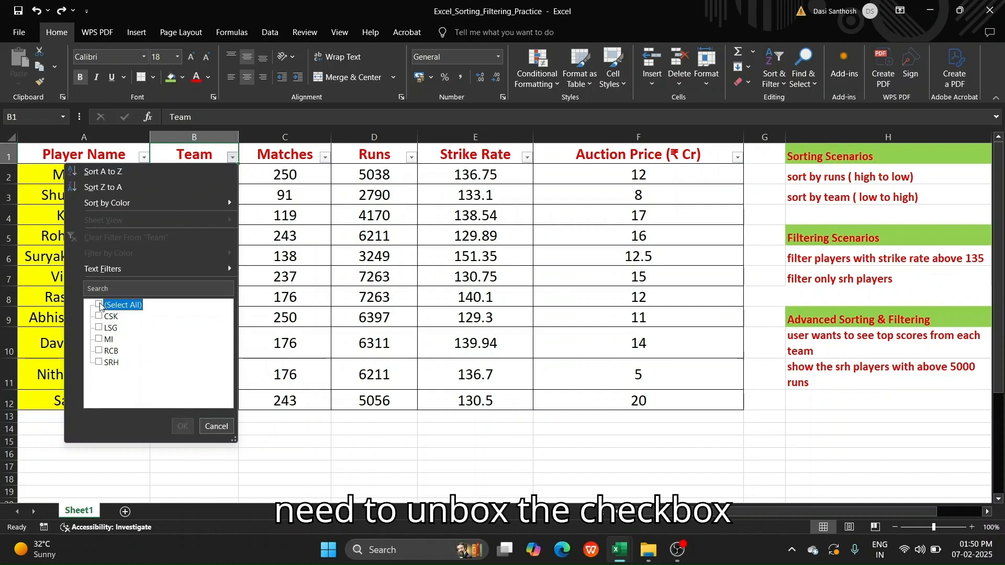
left_click(98, 363)
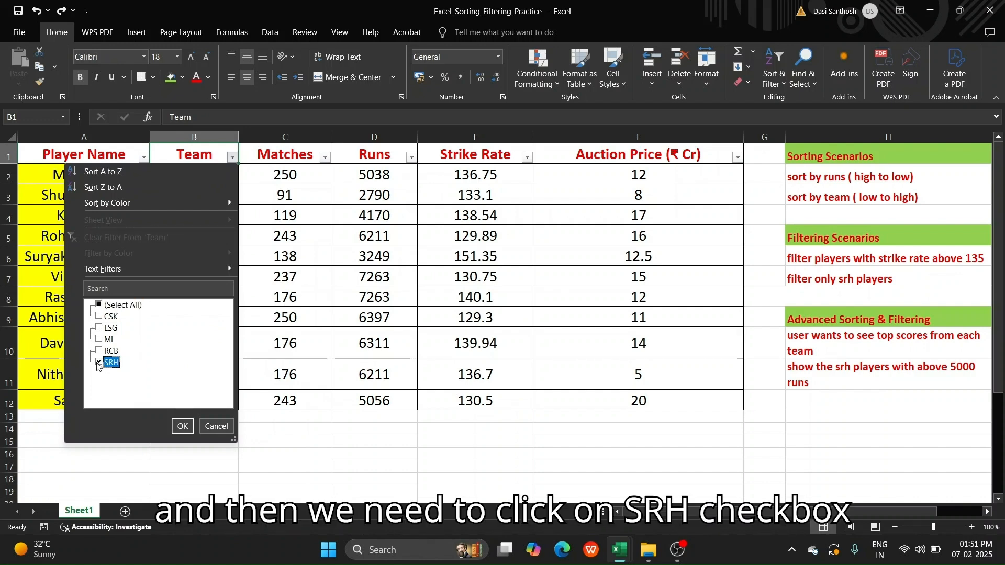
left_click(175, 425)
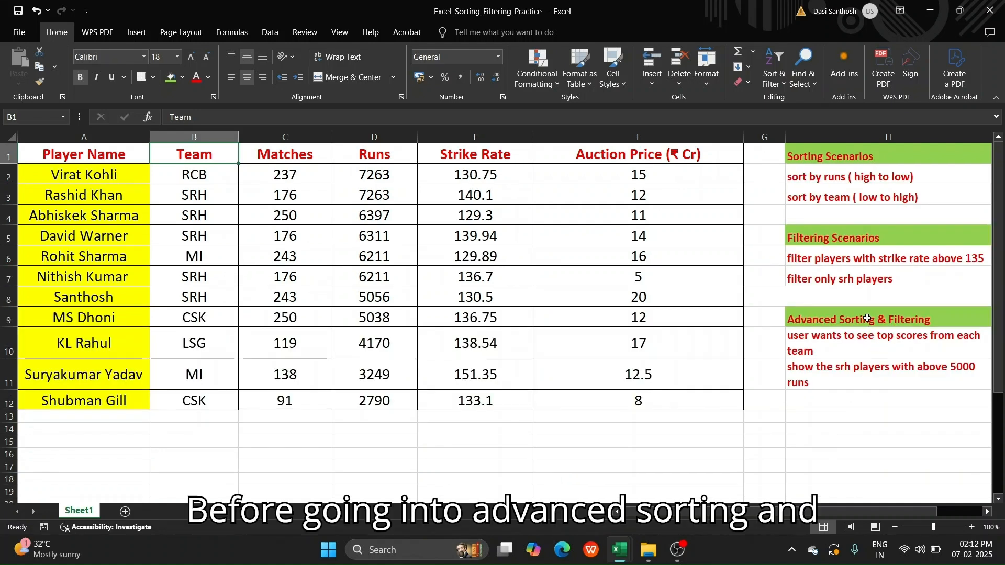
Step: Examine the advanced scenario on top scores from each team and the Team and Runs columns it involves
left_click(830, 318)
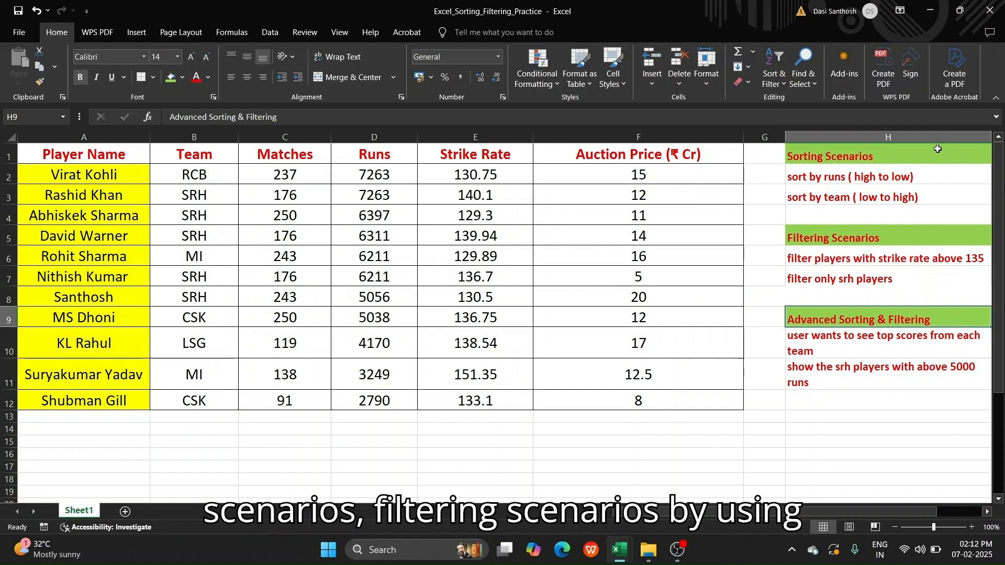
left_click(772, 78)
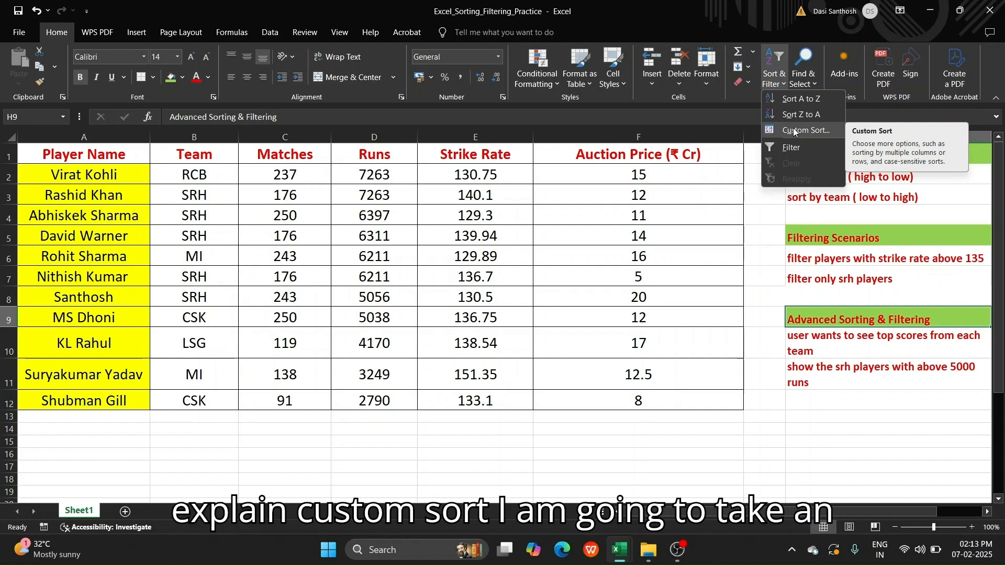
key("Escape")
left_click(835, 341)
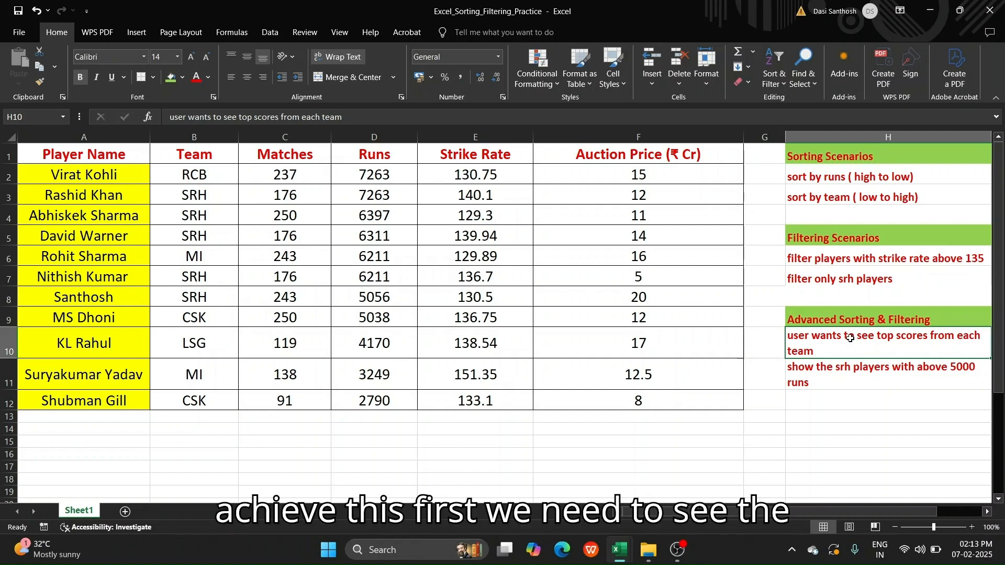
left_click(215, 155)
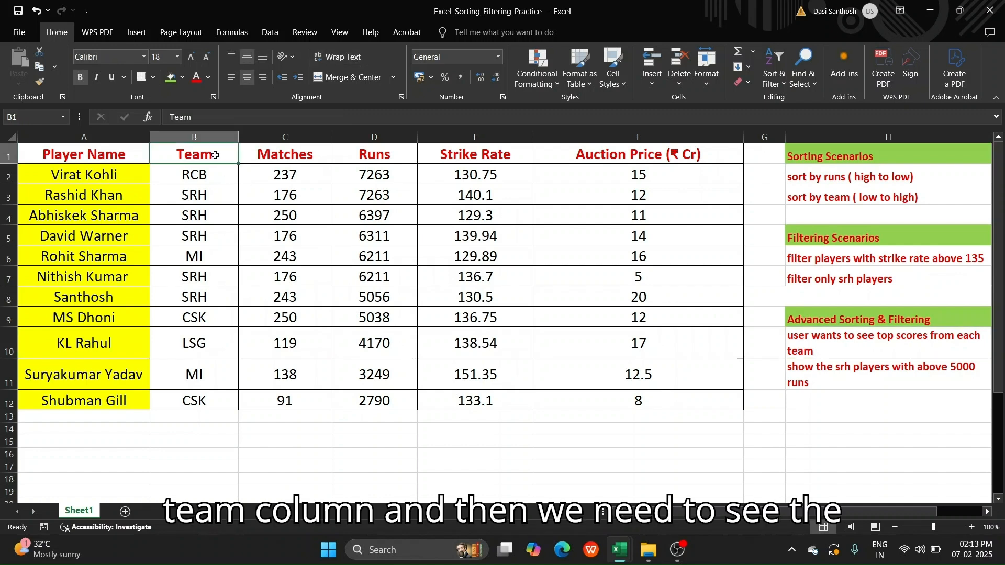
left_click(384, 160)
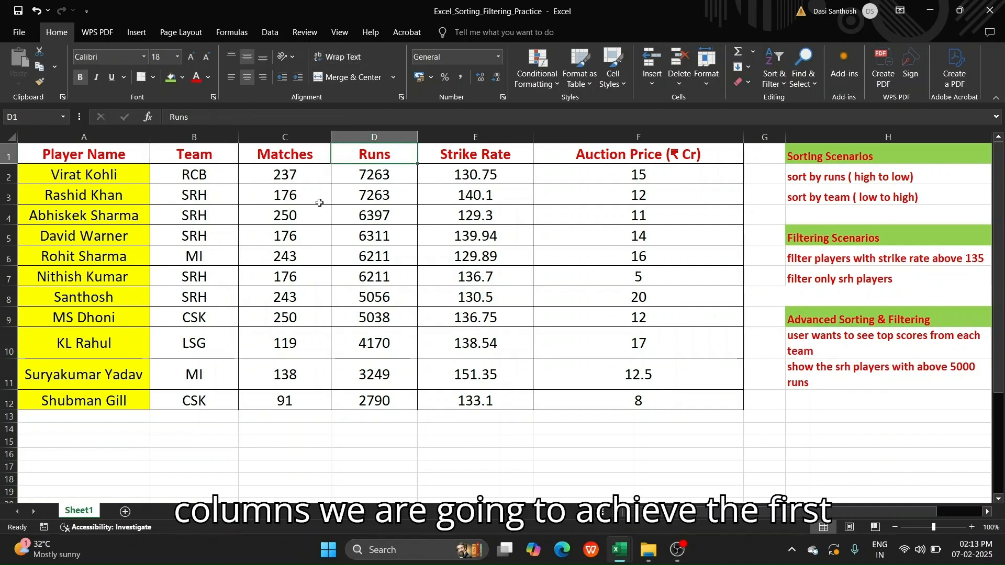
left_click(891, 341)
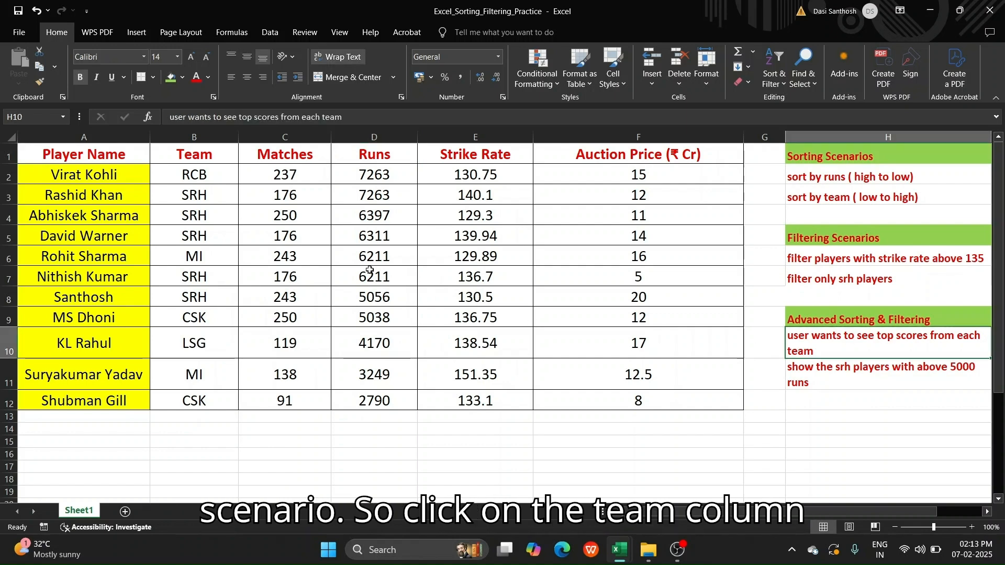
Step: Start a custom sort on the player table from the Team column and delete the existing Runs sort level
left_click(217, 154)
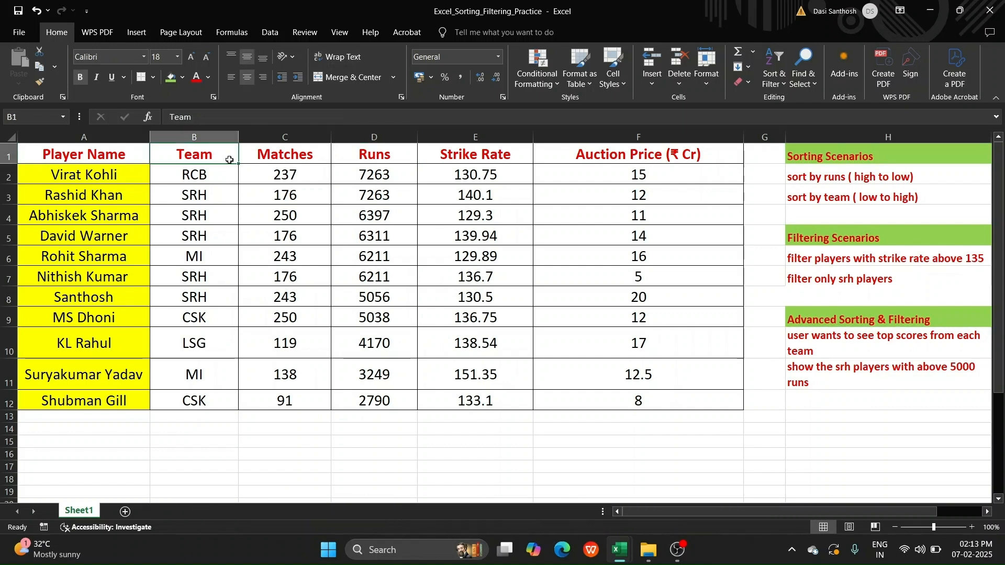
left_click(779, 88)
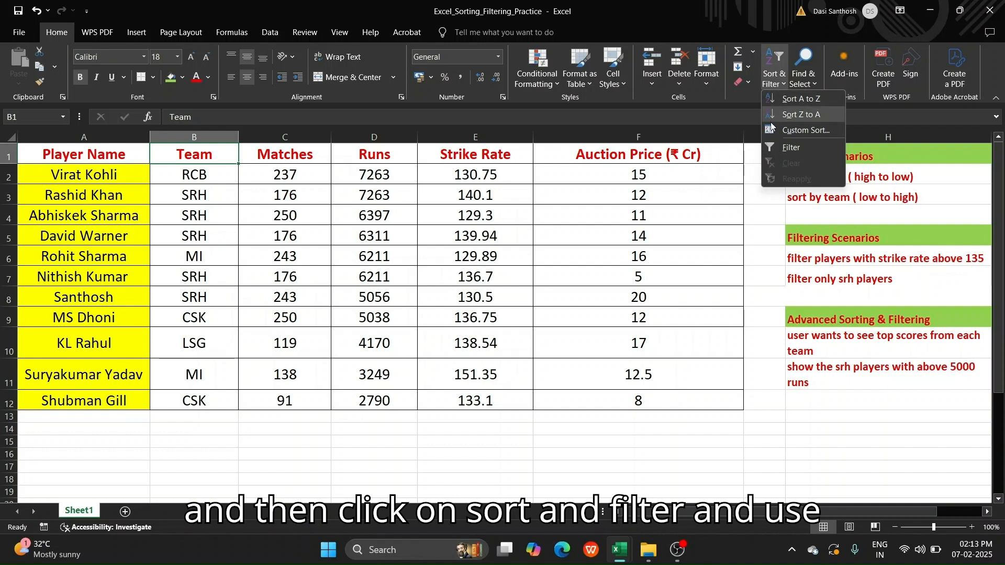
left_click(790, 128)
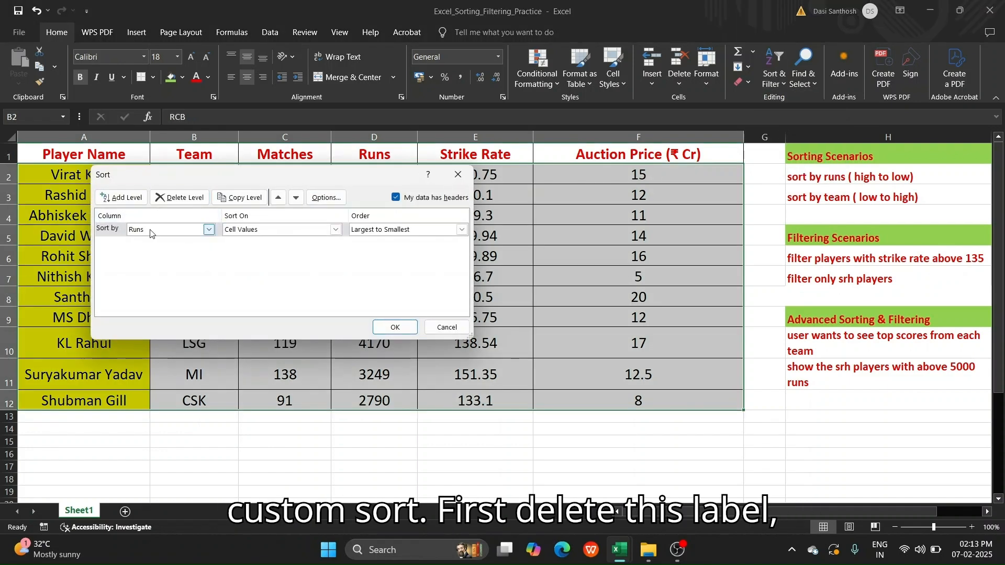
left_click(156, 229)
left_click(182, 201)
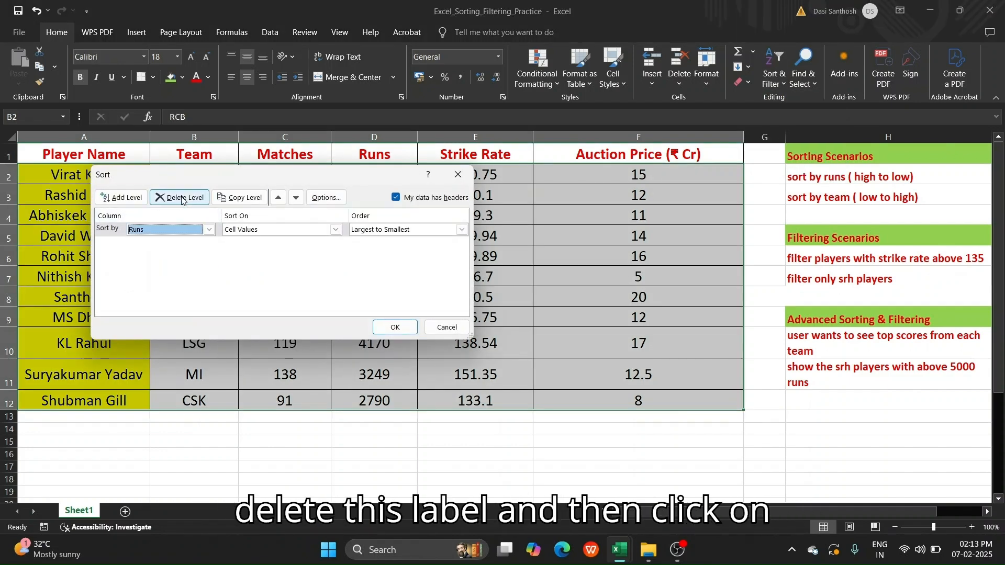
left_click(183, 199)
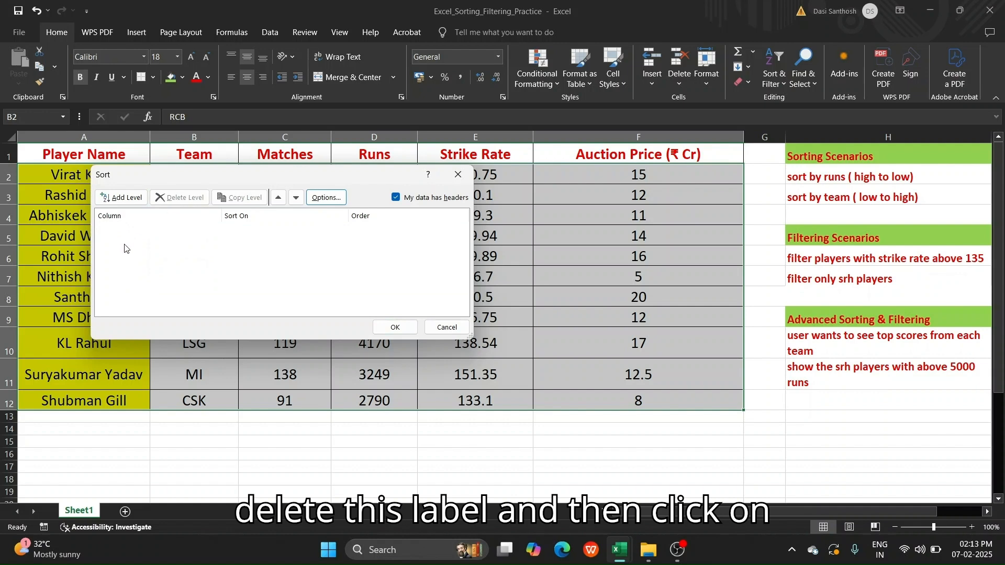
Step: Add a first sort level on Team by cell values, ordered A to Z
left_click(128, 198)
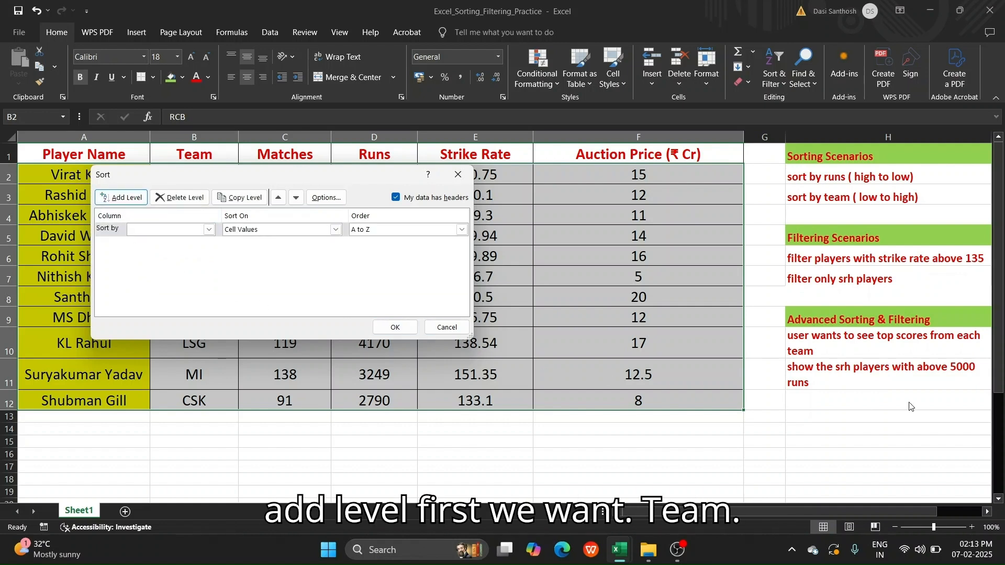
left_click(209, 230)
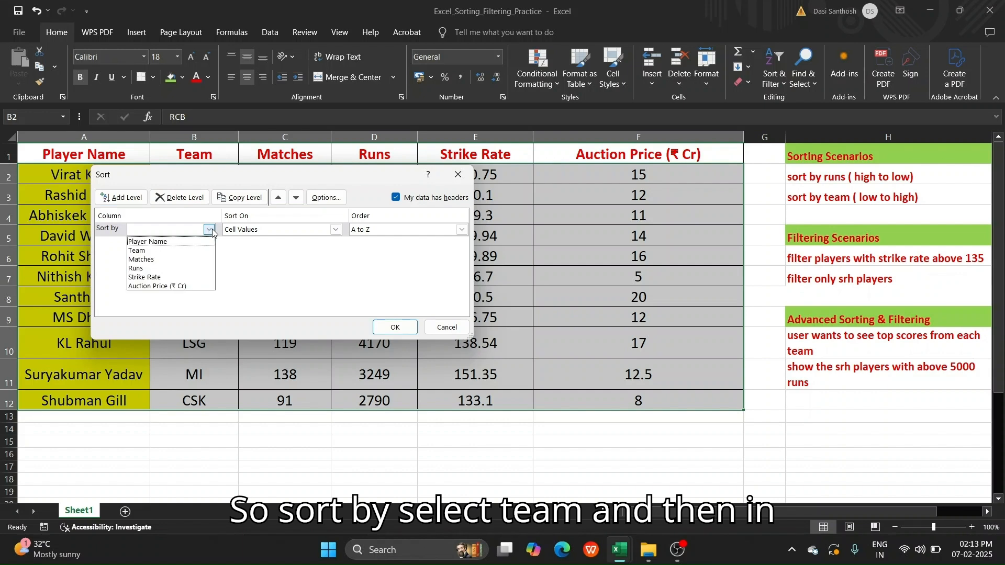
left_click(173, 251)
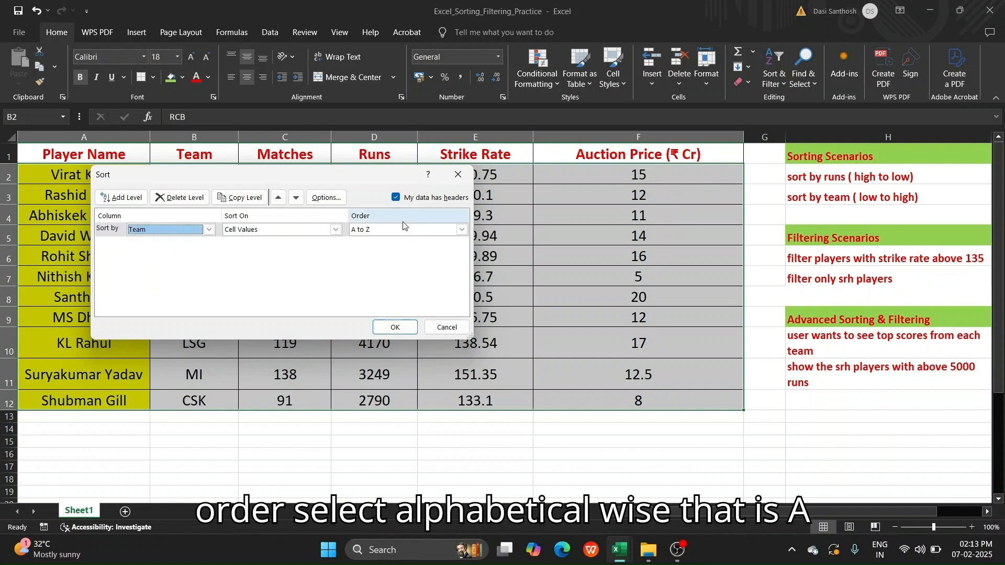
left_click(463, 230)
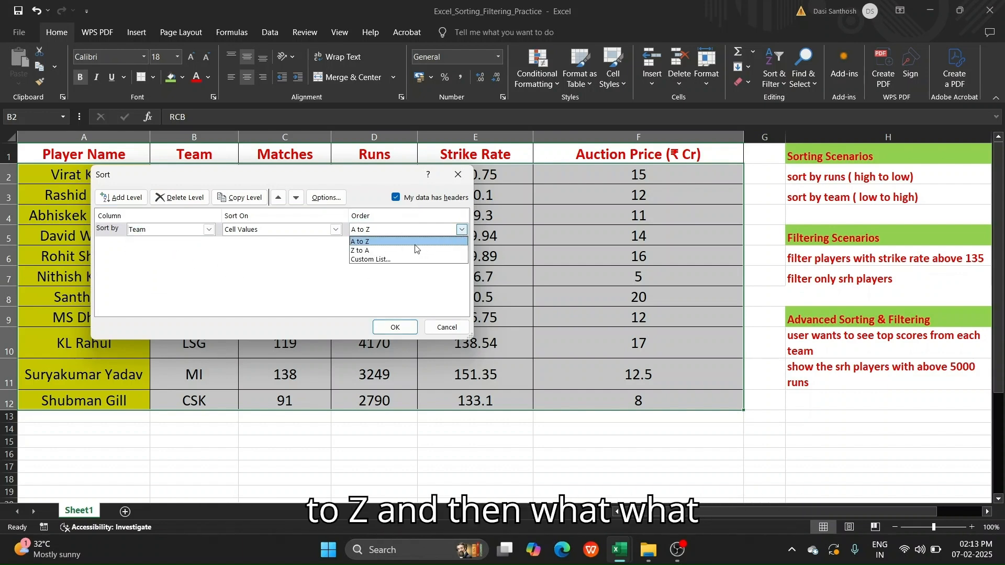
left_click(414, 244)
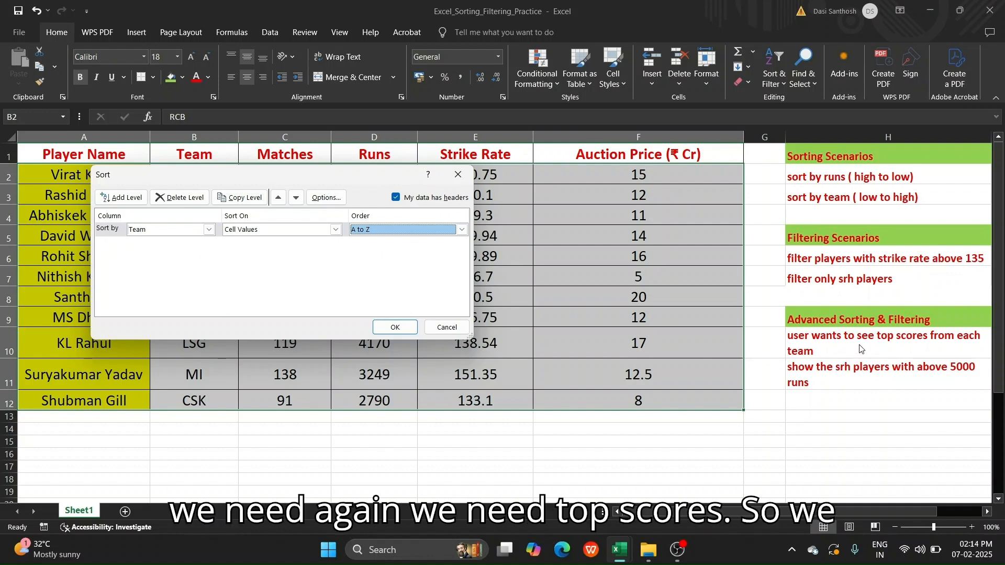
Step: Add a second sort level on Runs, ordered Largest to Smallest, and apply the custom sort to the table
left_click(119, 198)
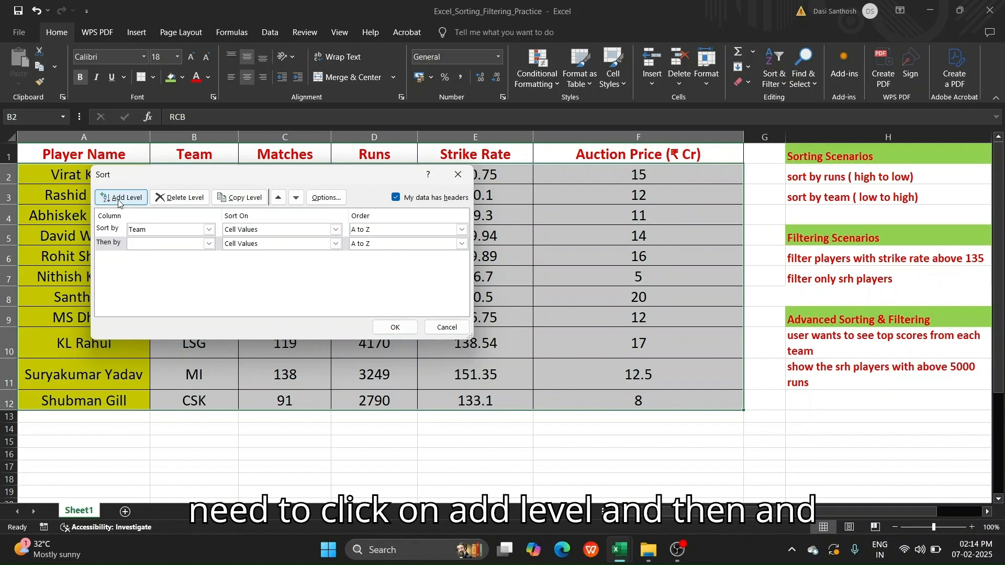
left_click(209, 244)
left_click(155, 283)
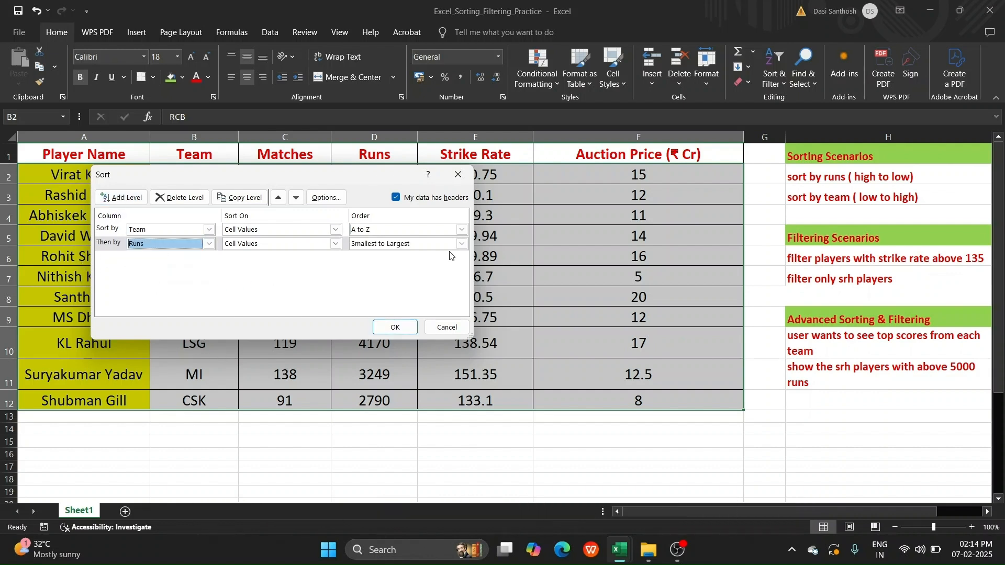
left_click(461, 244)
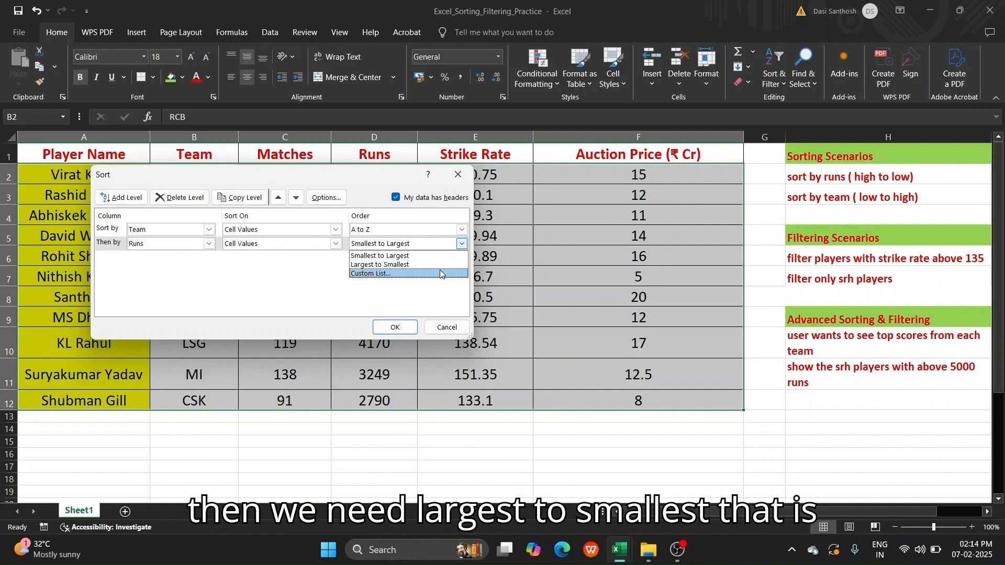
left_click(440, 267)
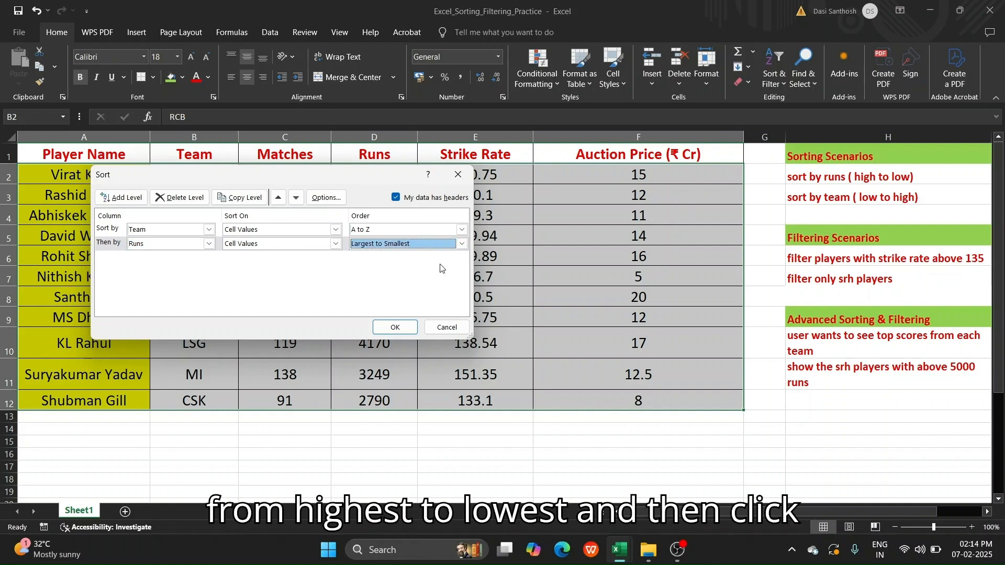
left_click(396, 327)
left_click(283, 448)
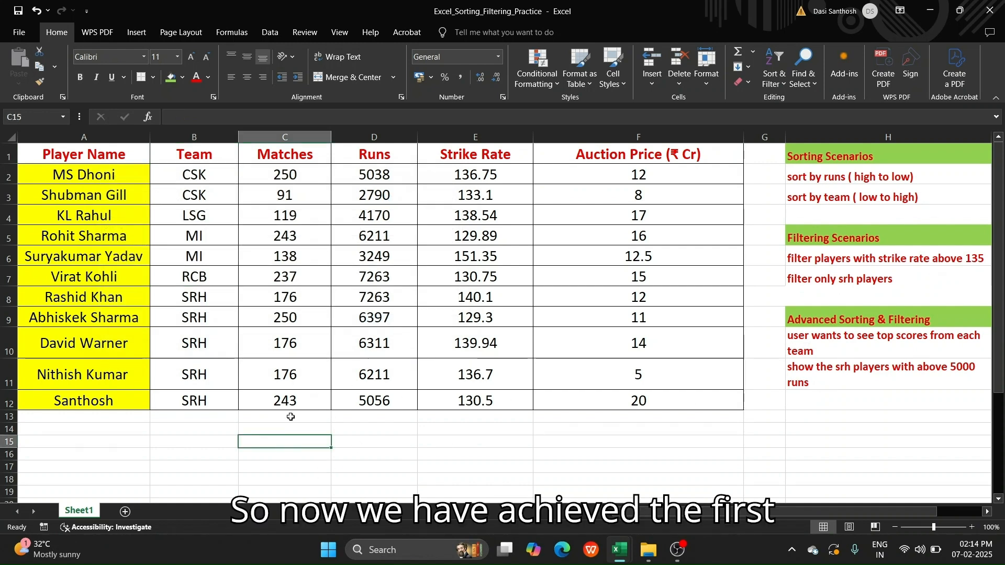
Step: Compare the sorted table with the top-scores scenario, checking the order of runs within each team, including CSK and SRH
left_click(829, 343)
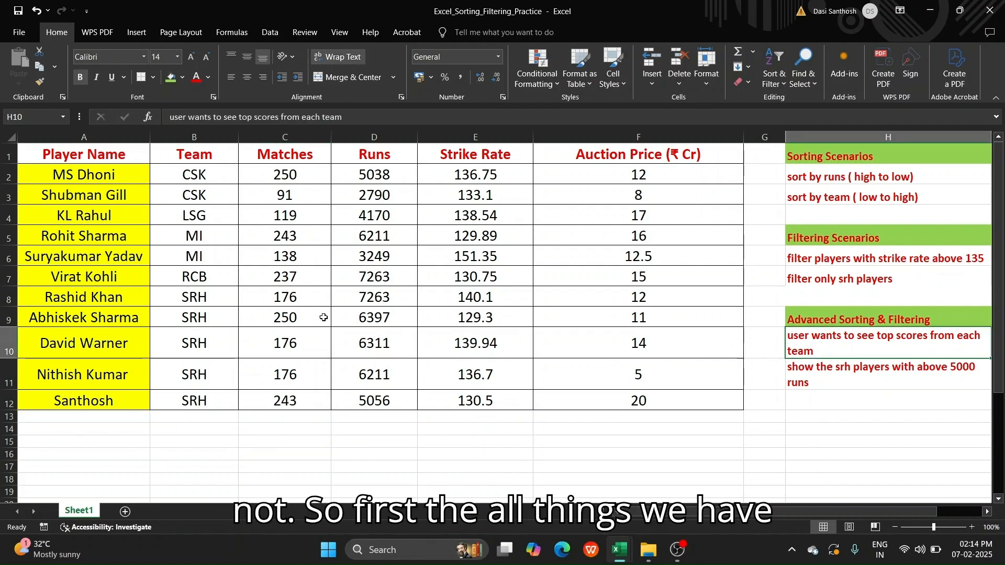
left_click(206, 175)
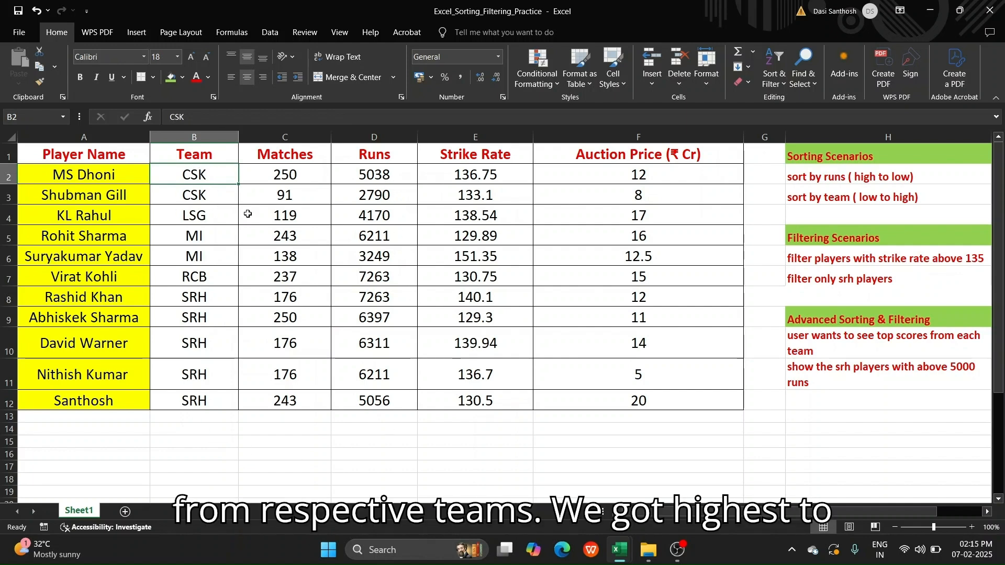
left_click(214, 294)
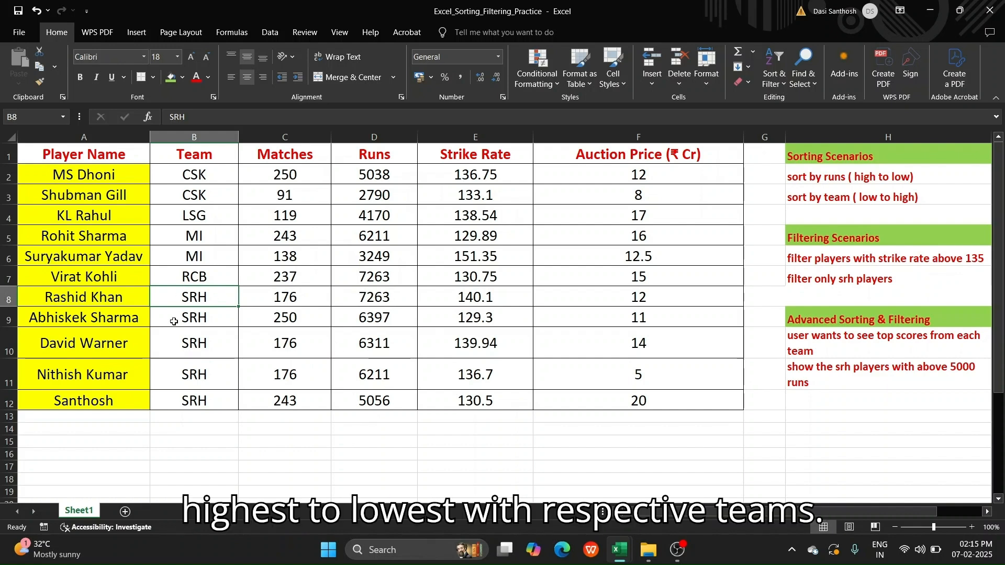
left_click(885, 328)
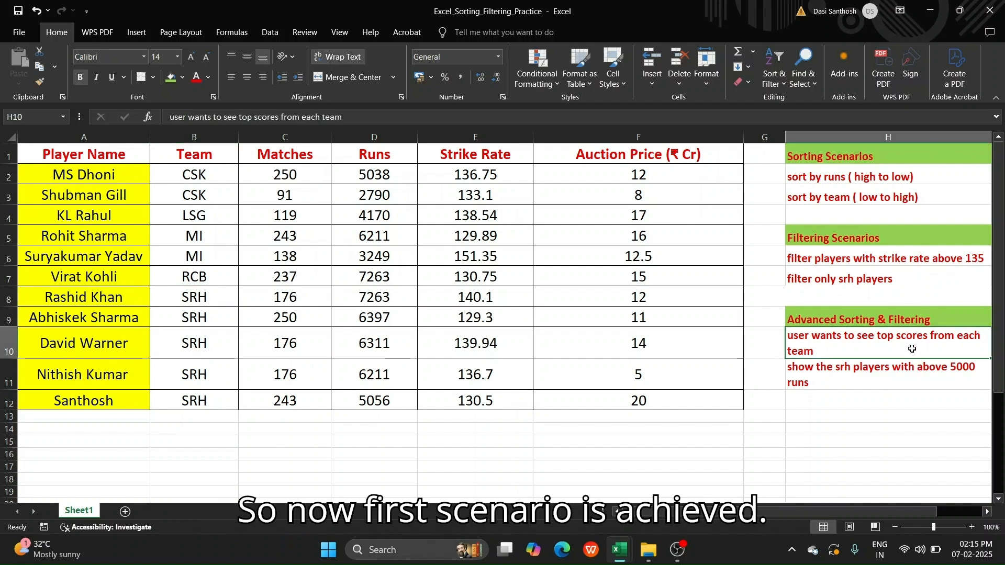
key("Down")
key("Down")
key("Down")
key("Down")
key("Down")
key("Down")
key("Down")
key("Down")
key("Down")
key("Down")
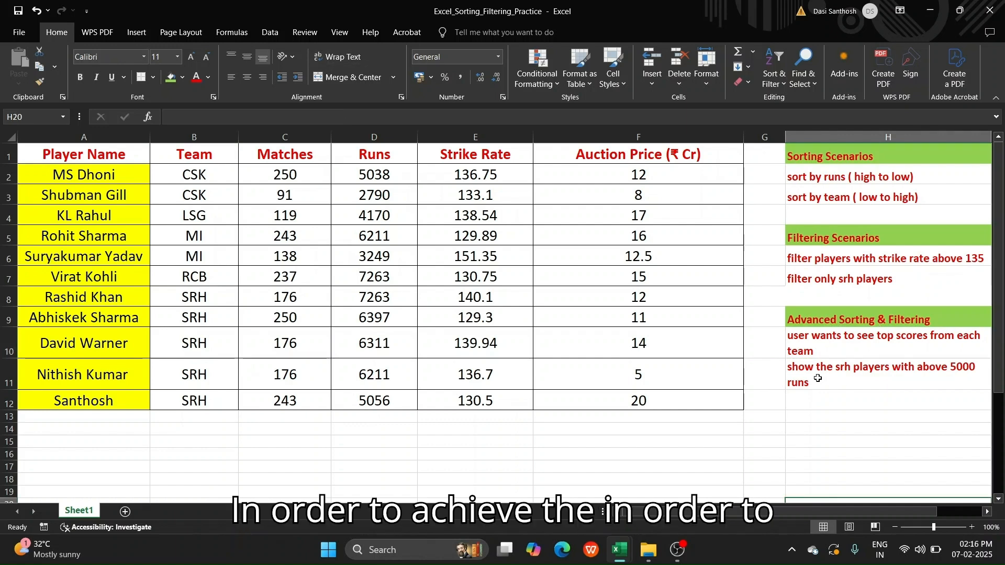
Step: Enter the criteria headers Team in C16 and Runs in D16 for the scenario on SRH players above 5000 runs
left_click(852, 375)
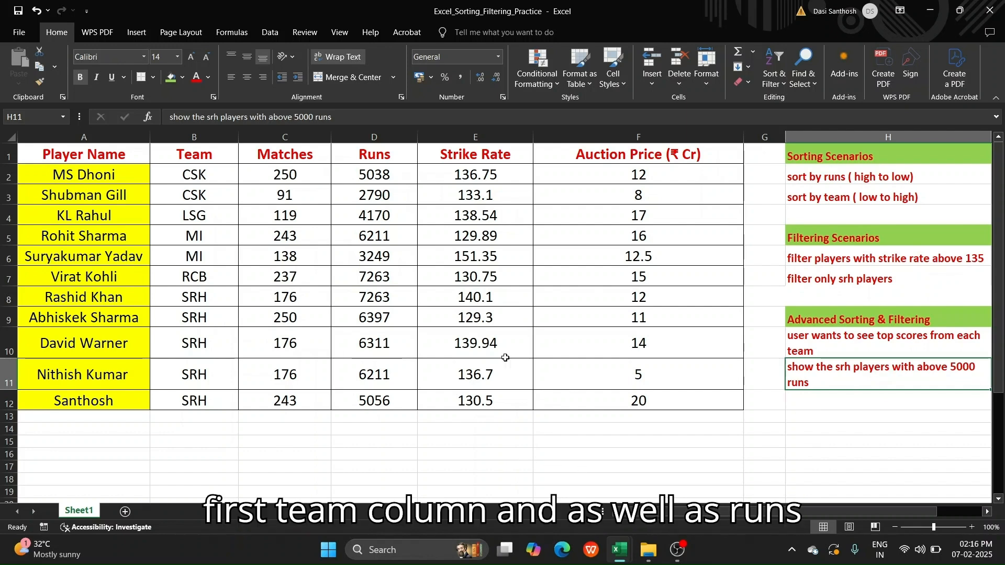
left_click(193, 161)
left_click(378, 153)
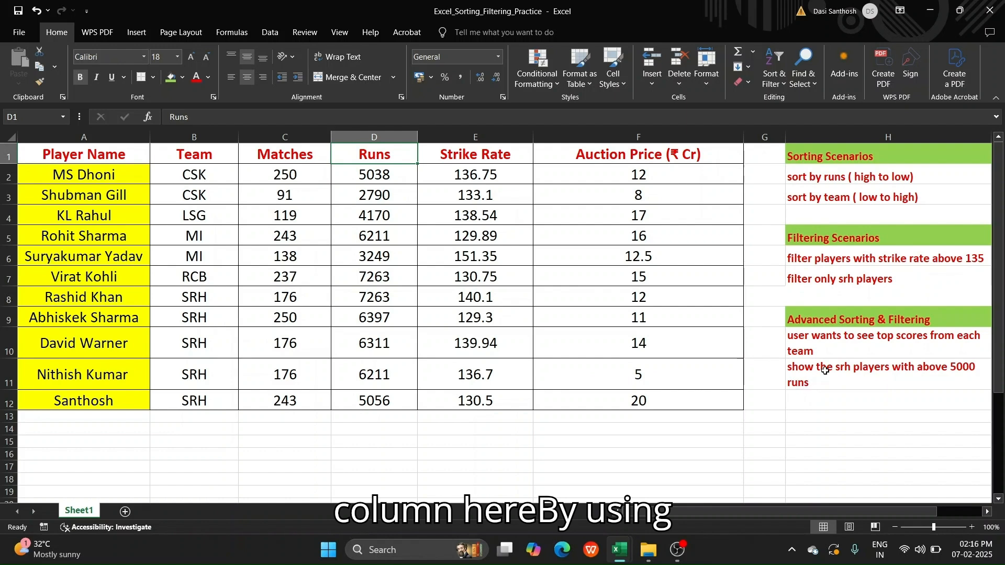
left_click(852, 376)
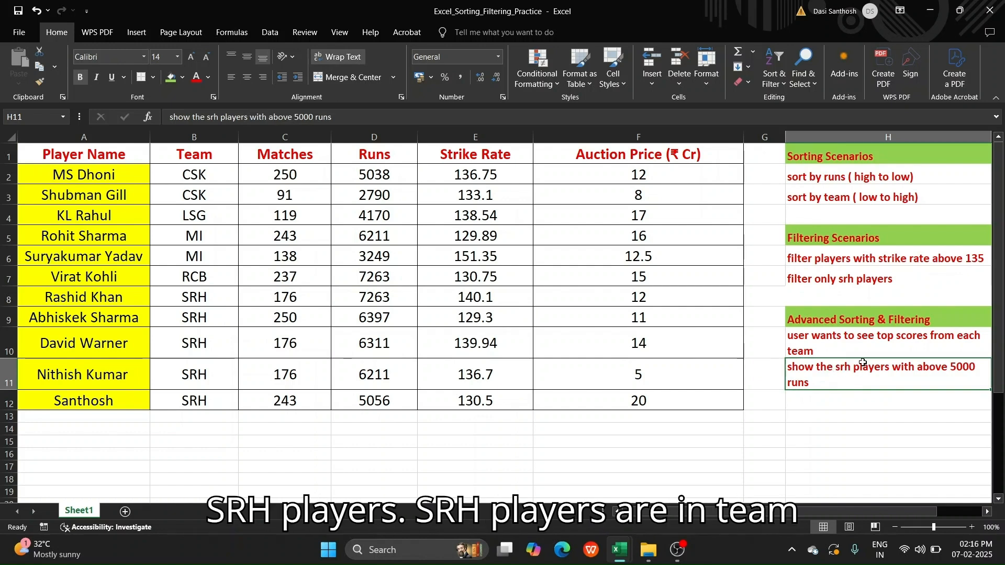
left_click(282, 458)
key("Caps_Lock")
type("TE")
key("BackSpace")
key("Caps_Lock")
type("eam")
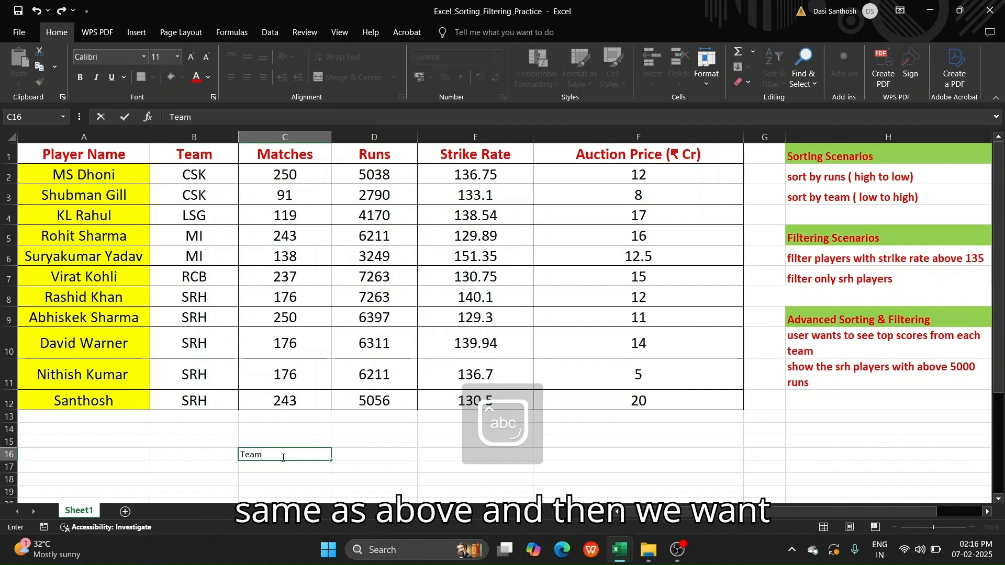
left_click(371, 459)
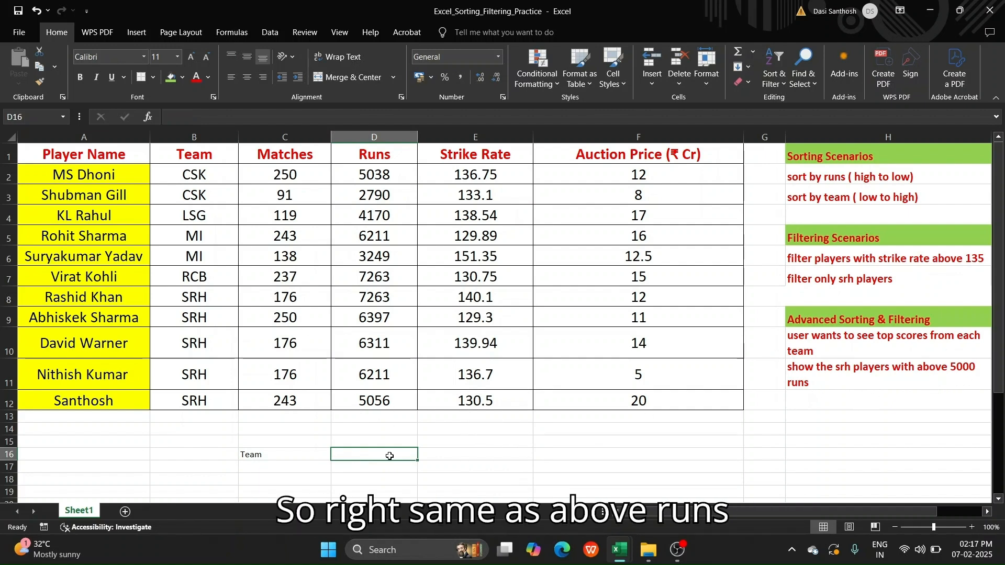
type("Runs")
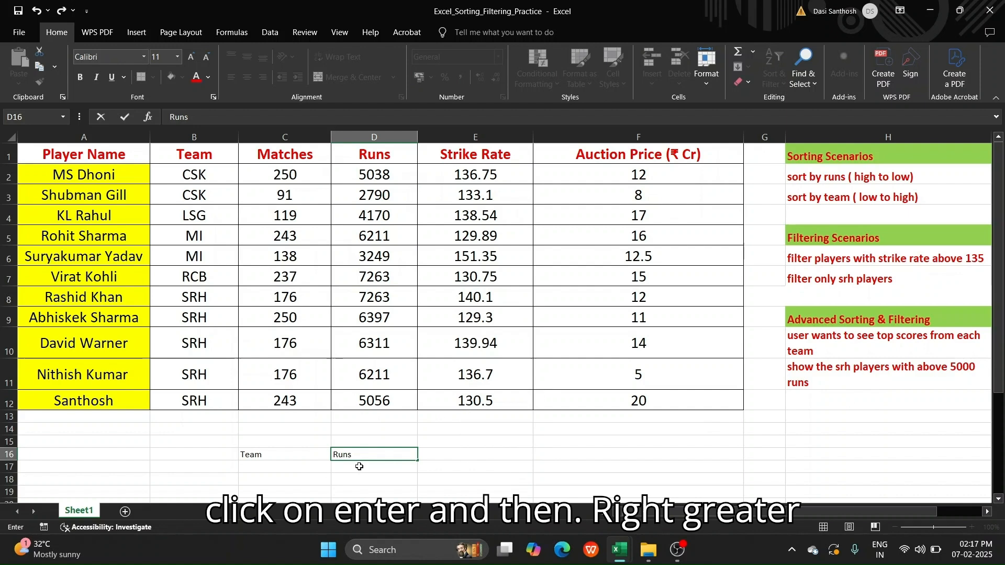
key("Return")
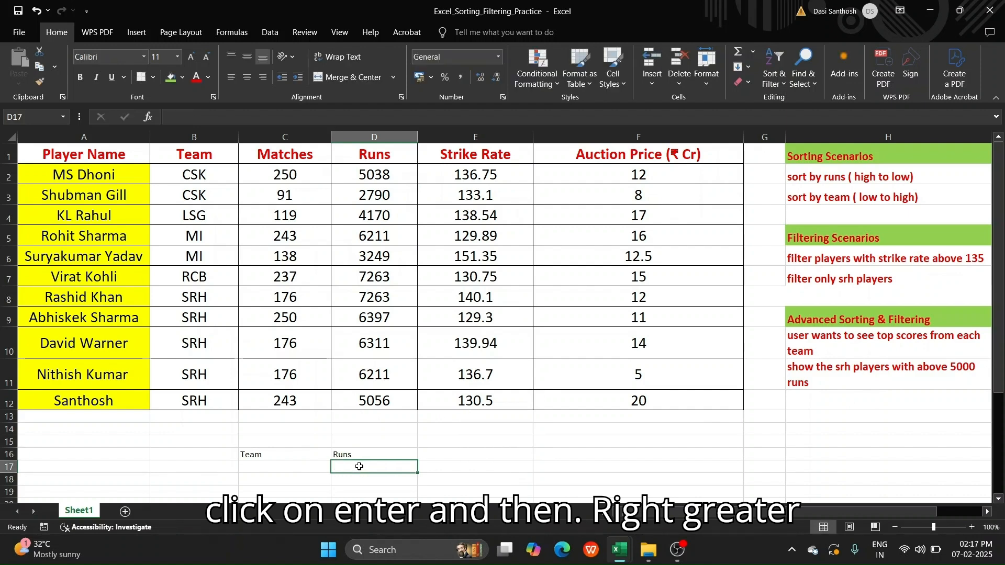
Step: Fill in the criteria below the headers: >5000 under Runs in D17 and SRH under Team in C17
type(">")
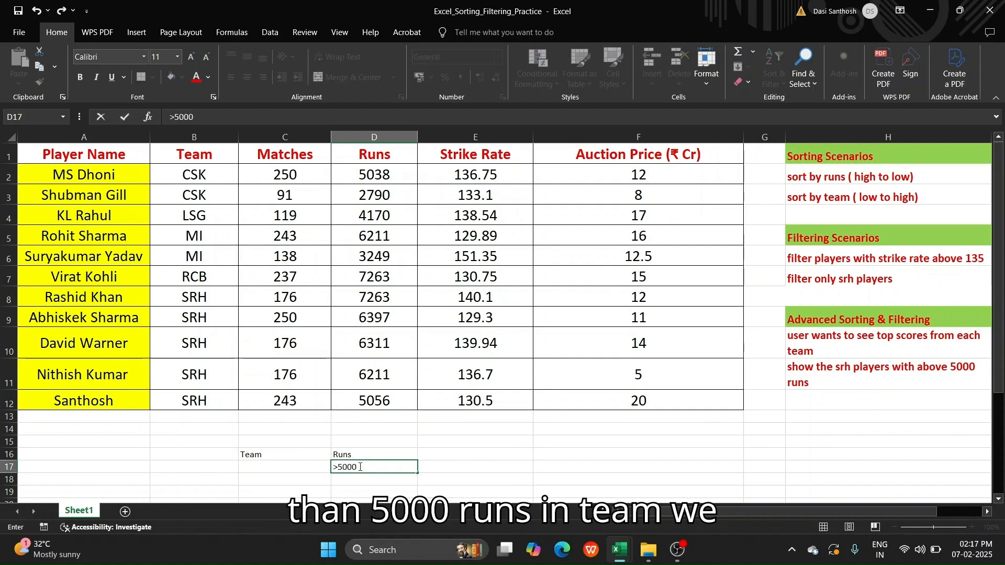
type("5000")
left_click(258, 471)
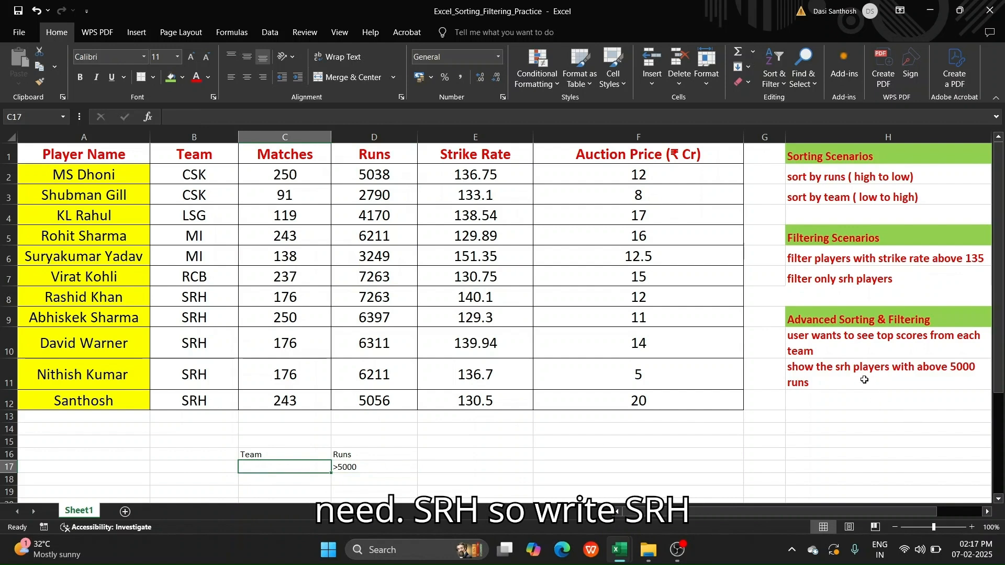
key("Caps_Lock")
type("SRG")
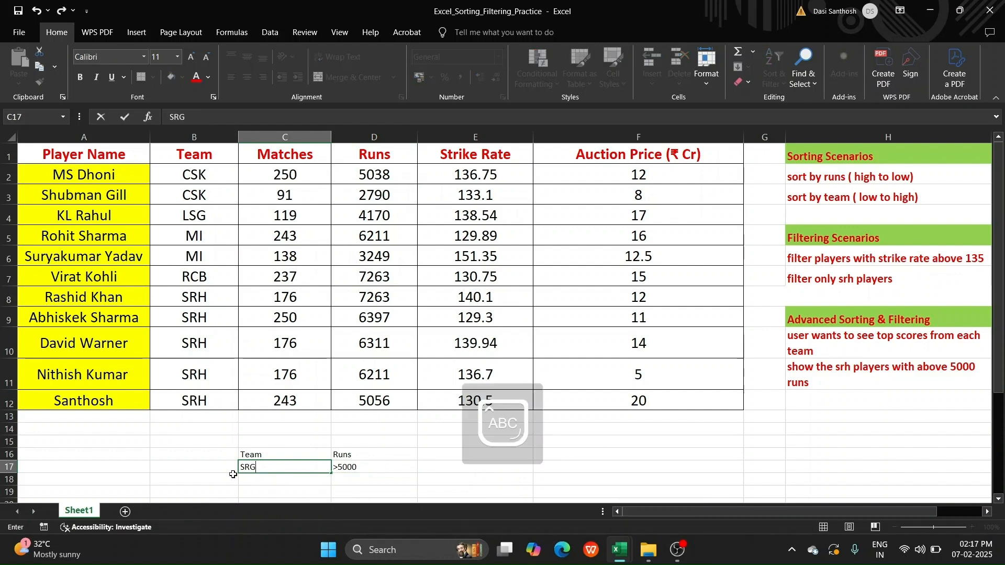
key("BackSpace")
key("BackSpace")
type("RH")
key("Caps_Lock")
left_click(230, 467)
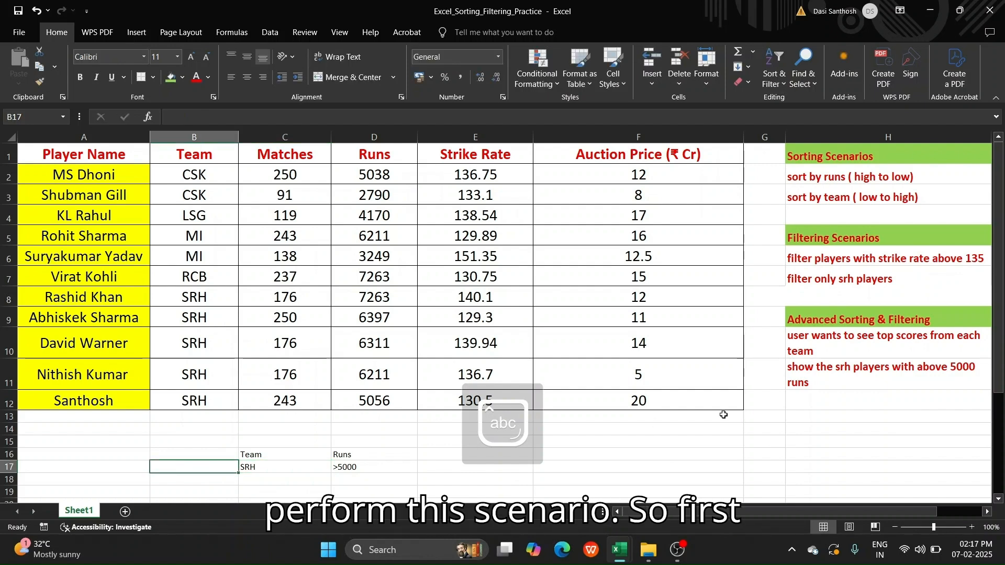
Step: Start an Advanced Filter on the player table with list range A1:F12 and criteria range C16:D17
left_click(838, 380)
left_click(840, 411)
left_click(838, 379)
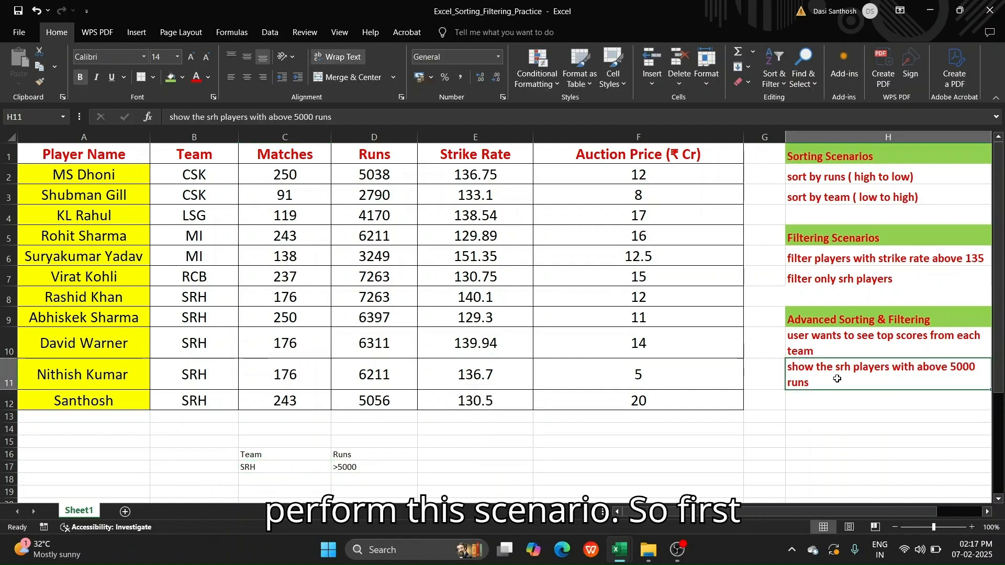
left_click(277, 33)
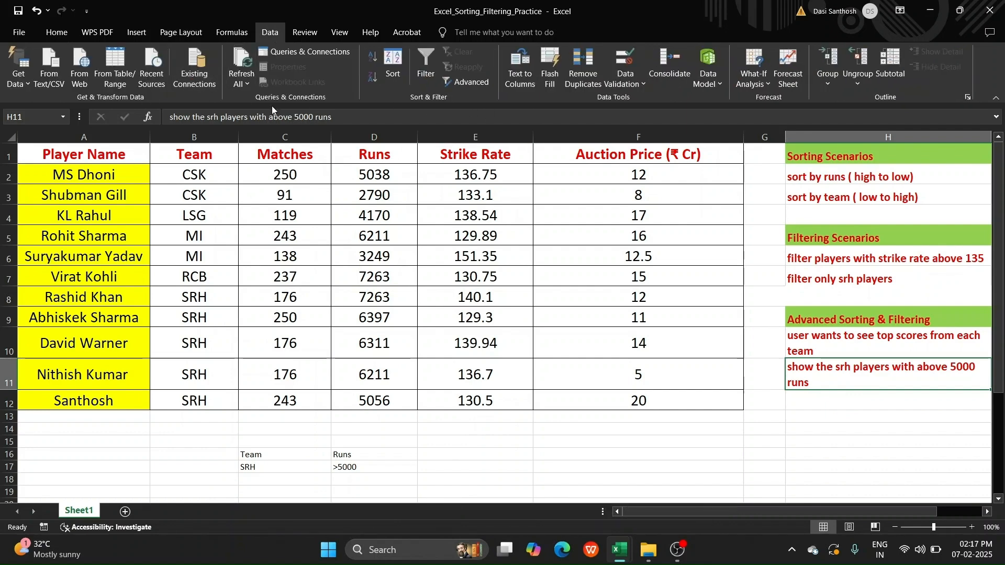
left_click(464, 84)
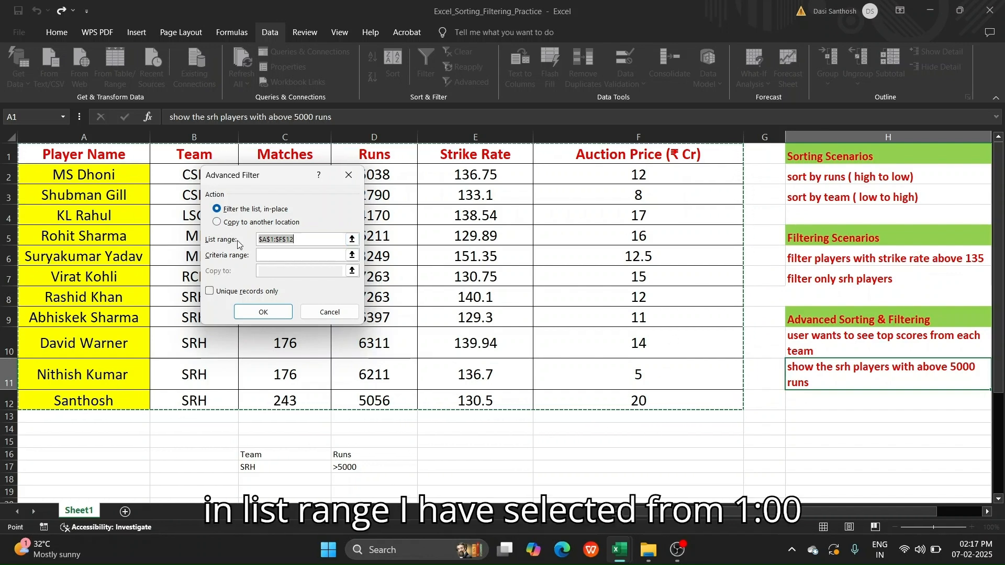
left_click(274, 255)
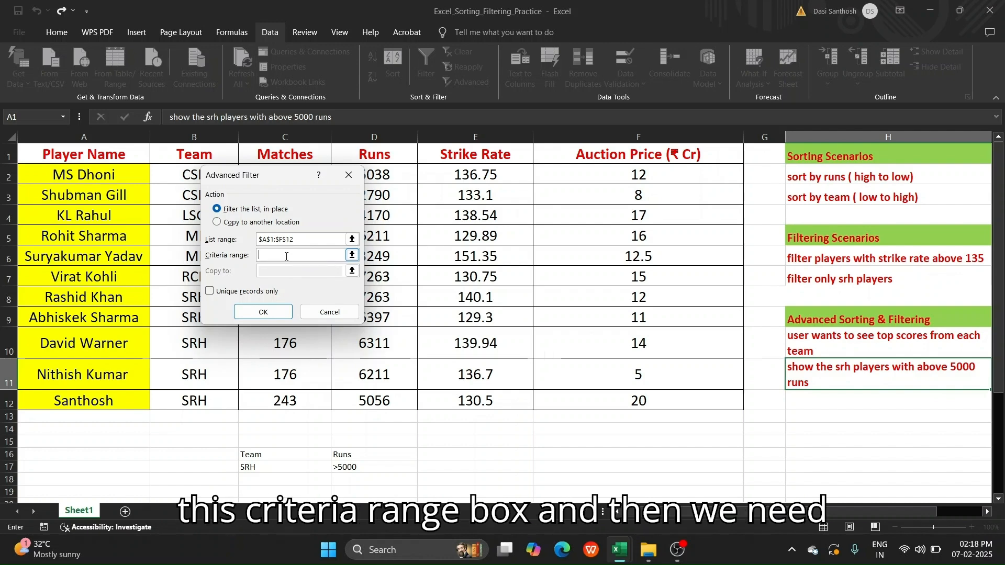
left_click(246, 452)
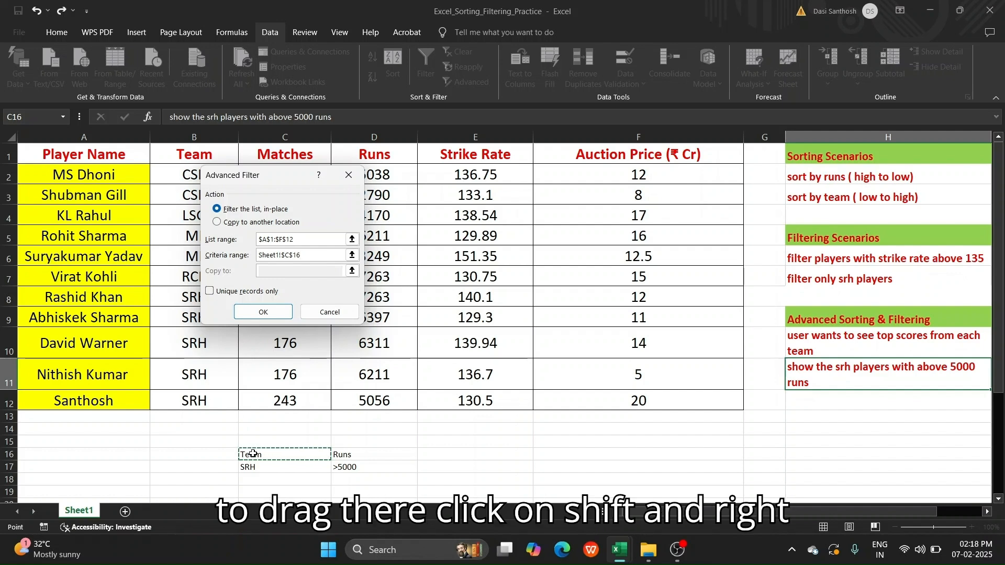
key("shift+Right")
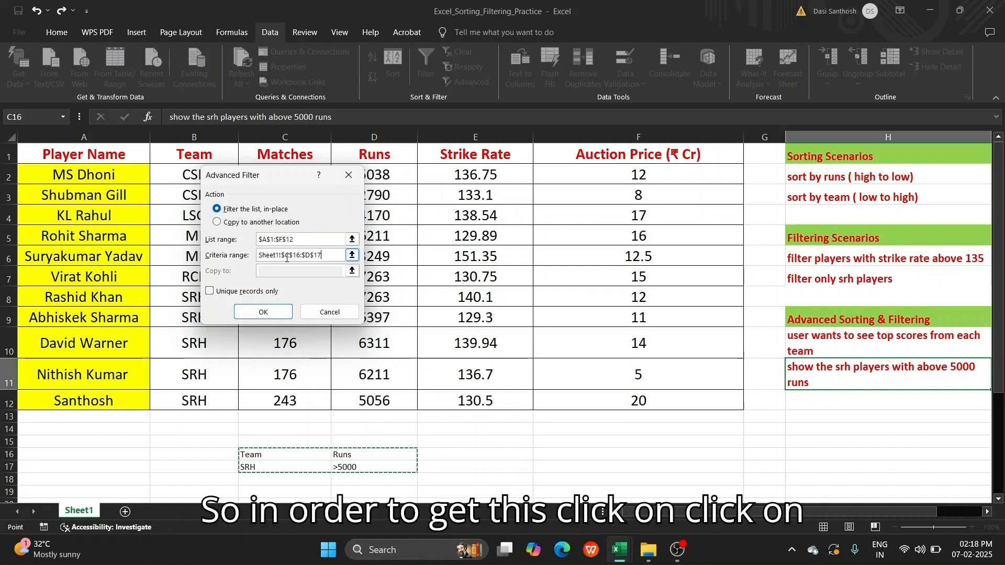
Step: Choose to copy the filtered records to another location starting at A19, and apply the advanced filter
left_click(218, 224)
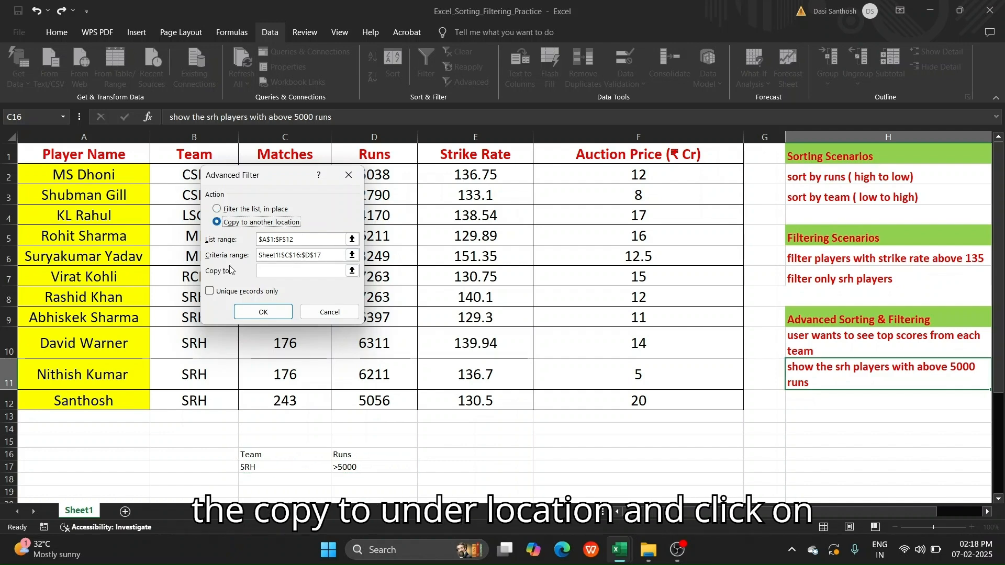
left_click(270, 270)
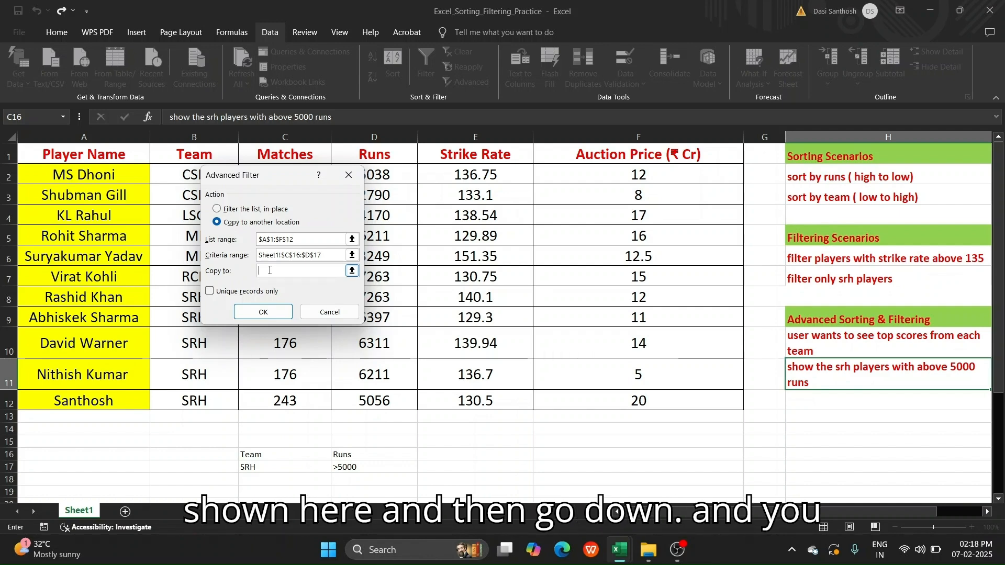
scroll(534, 348, "down", 1)
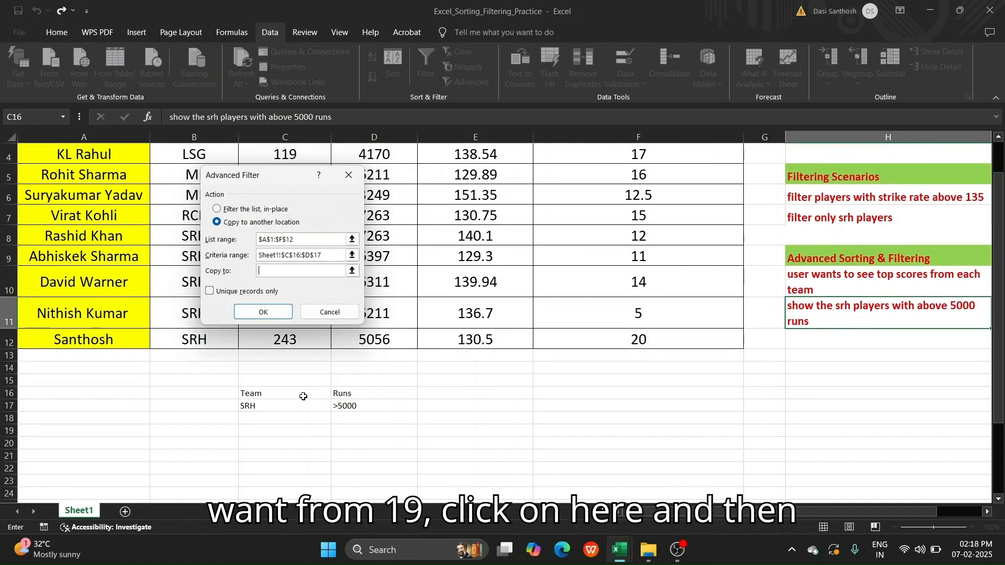
left_click(90, 431)
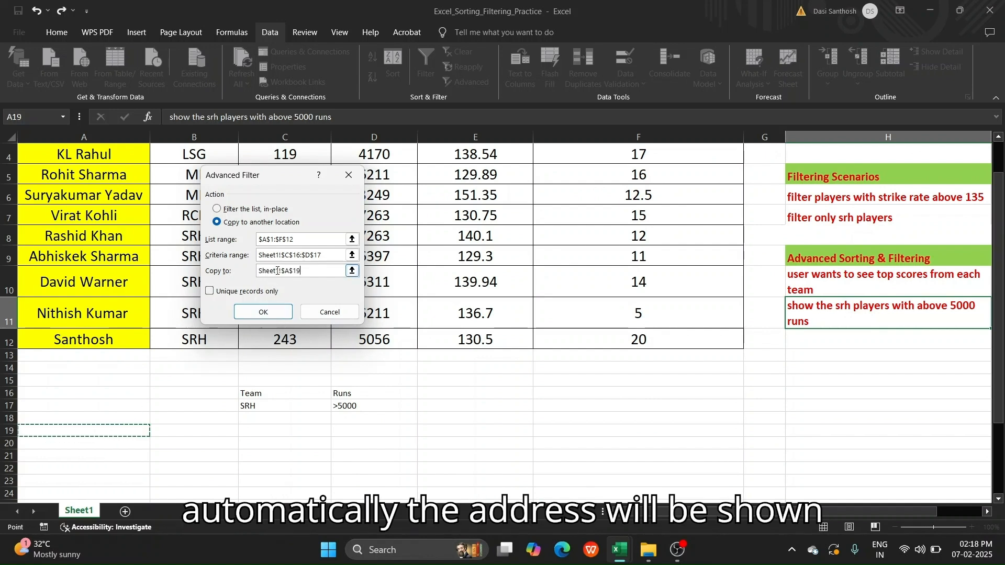
left_click(263, 313)
scroll(392, 366, "down", 2)
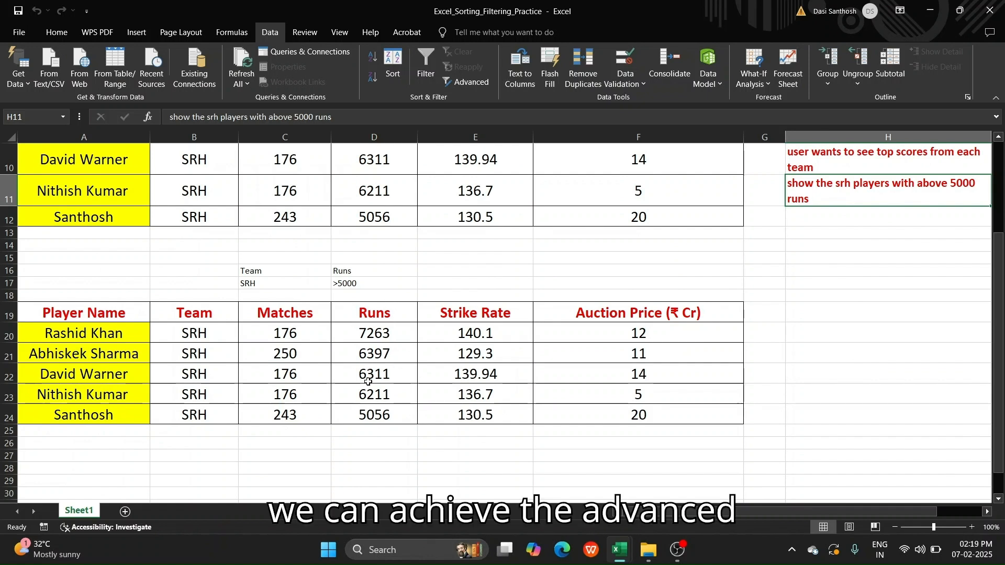
scroll(422, 359, "down", 1)
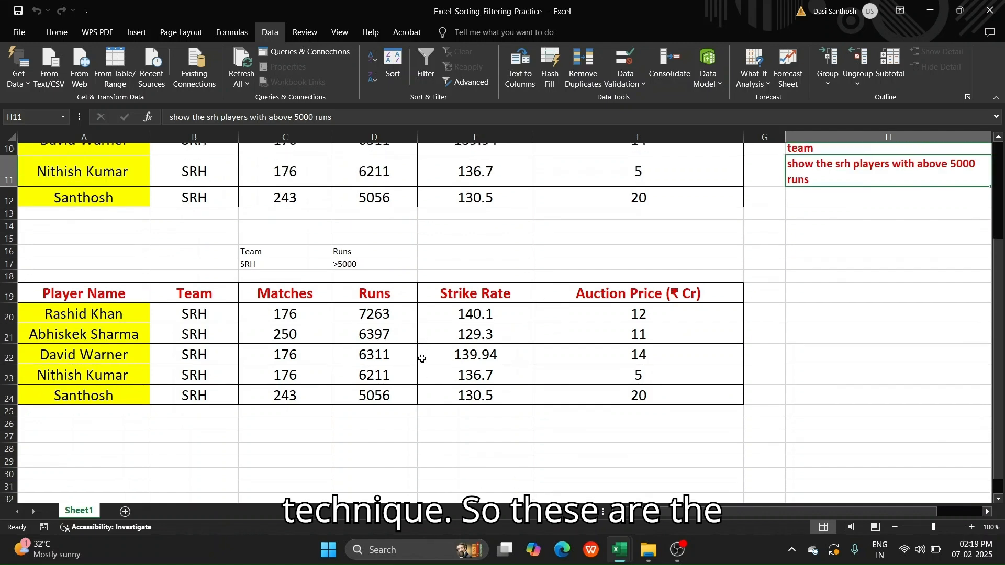
scroll(422, 359, "up", 4)
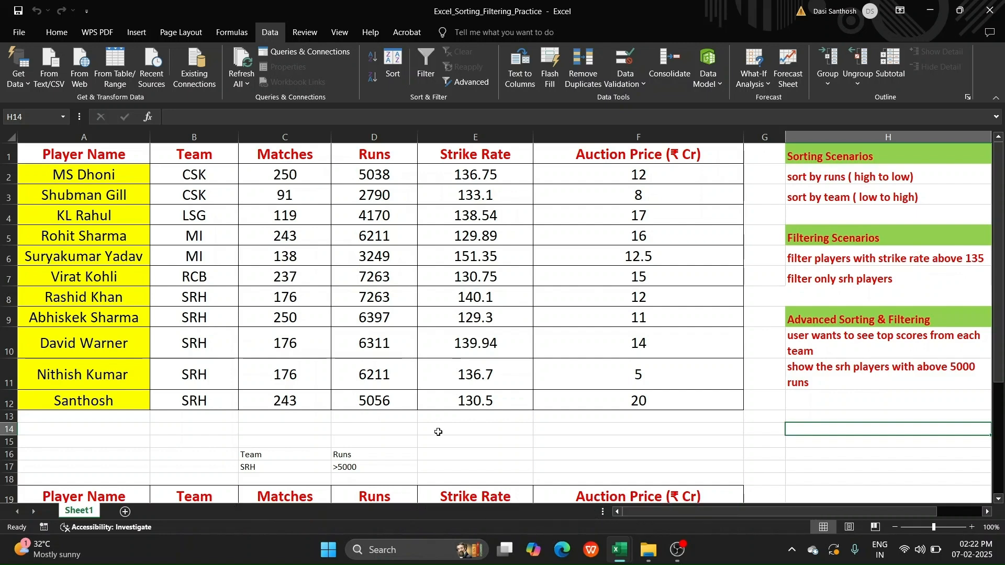
left_click(804, 464)
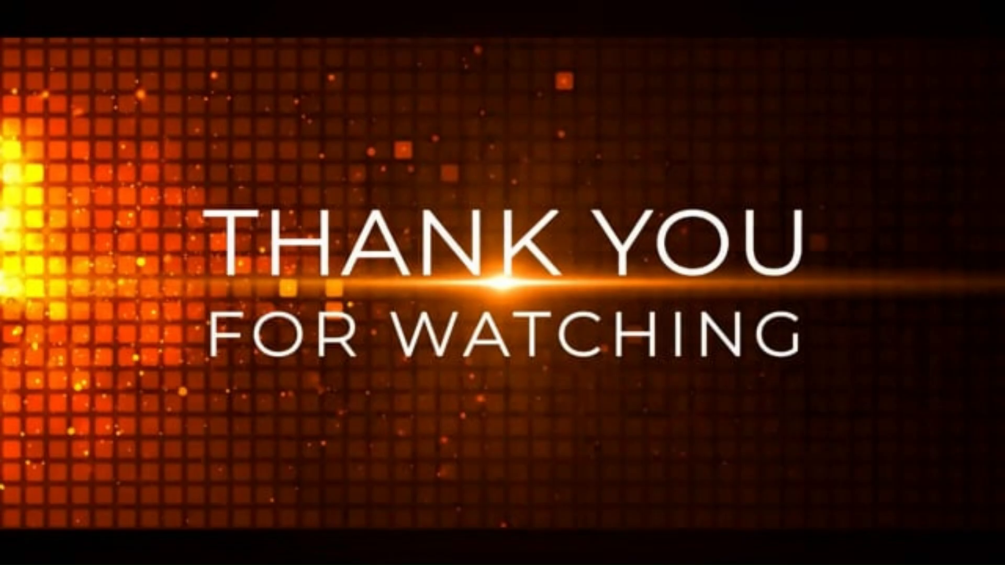